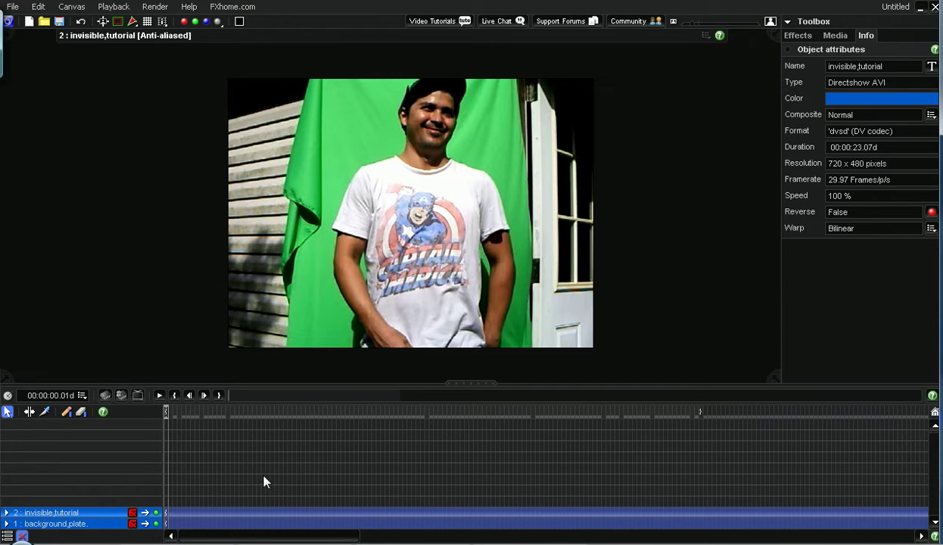
Expand the invisible,tutorial track to reveal its Matte, Key and Grade rows, then collapse it
click(6, 513)
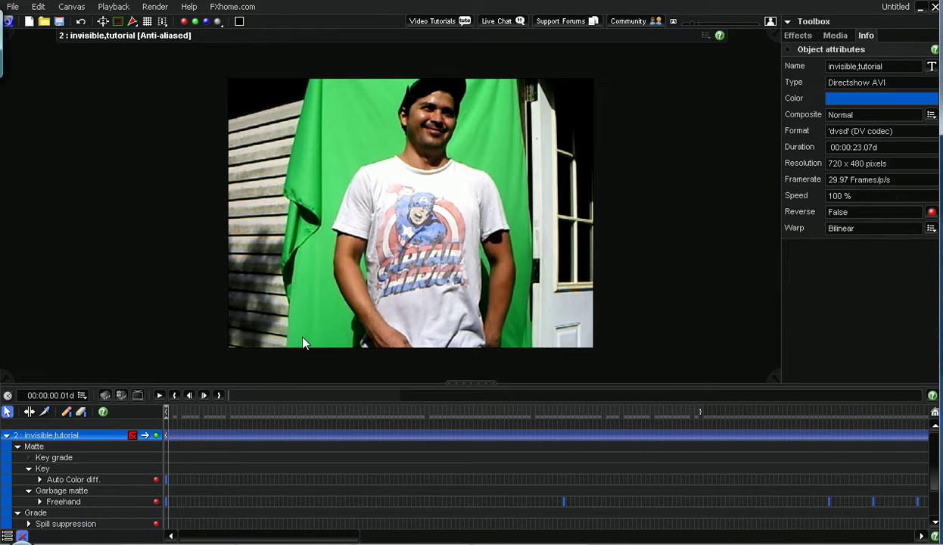
click(6, 436)
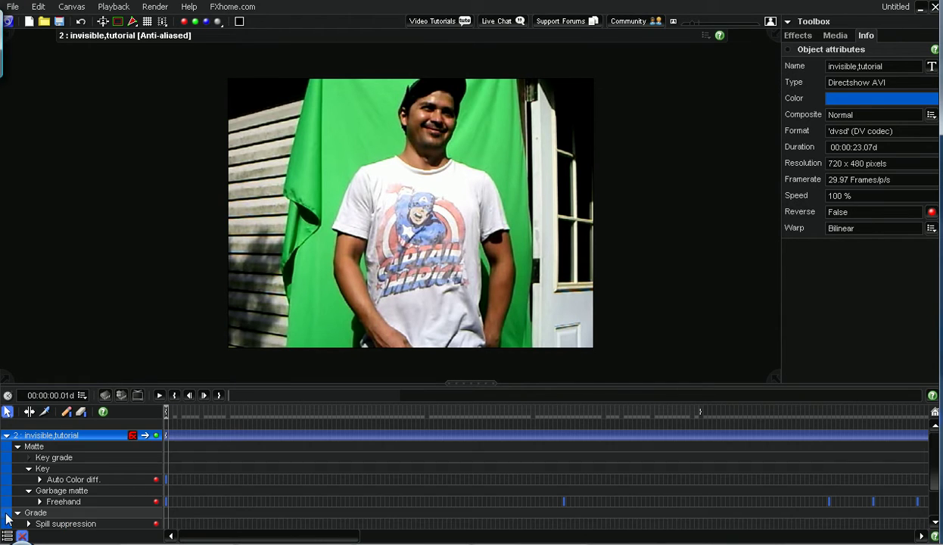
Move the background,plate track above invisible,tutorial so the doorway shot fills the preview
click(6, 513)
click(6, 436)
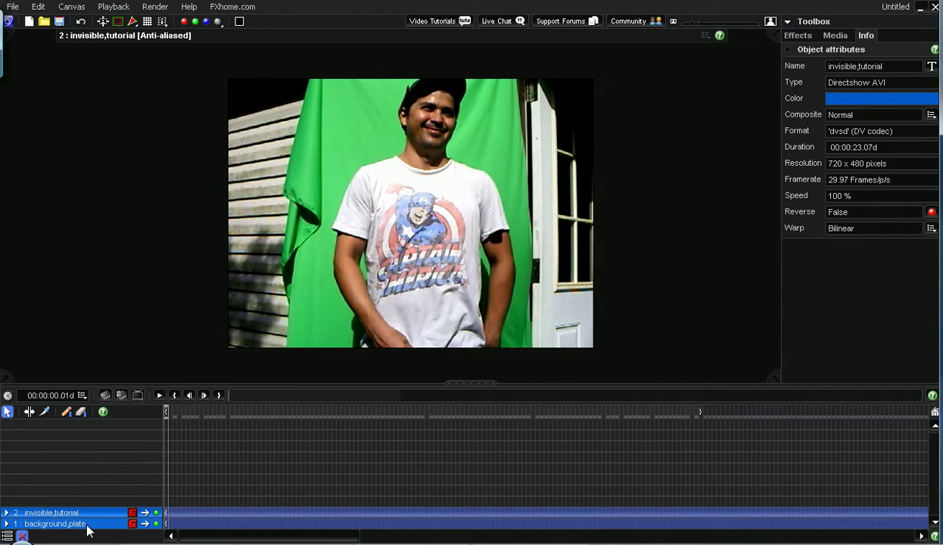
drag(87, 532, 88, 512)
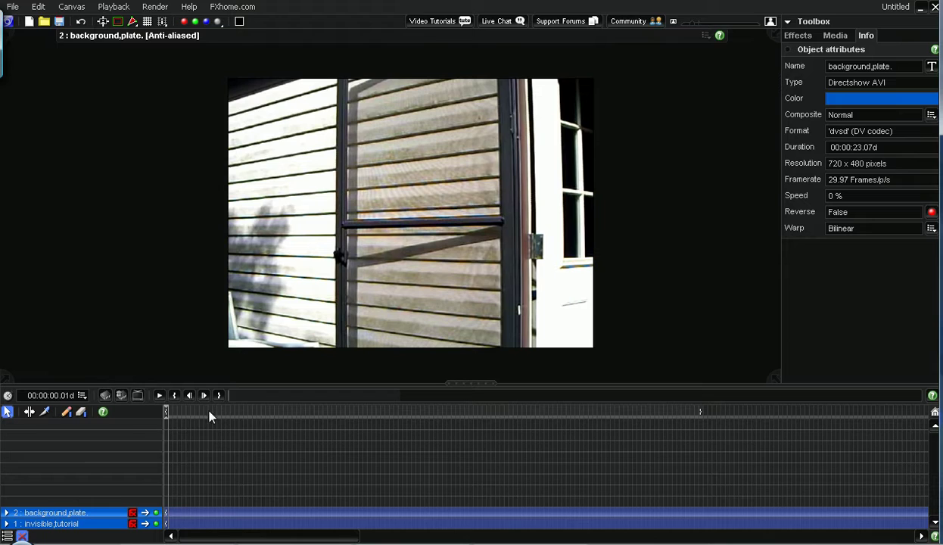
Scrub the background plate to its last frame and back to the start
drag(210, 416, 886, 400)
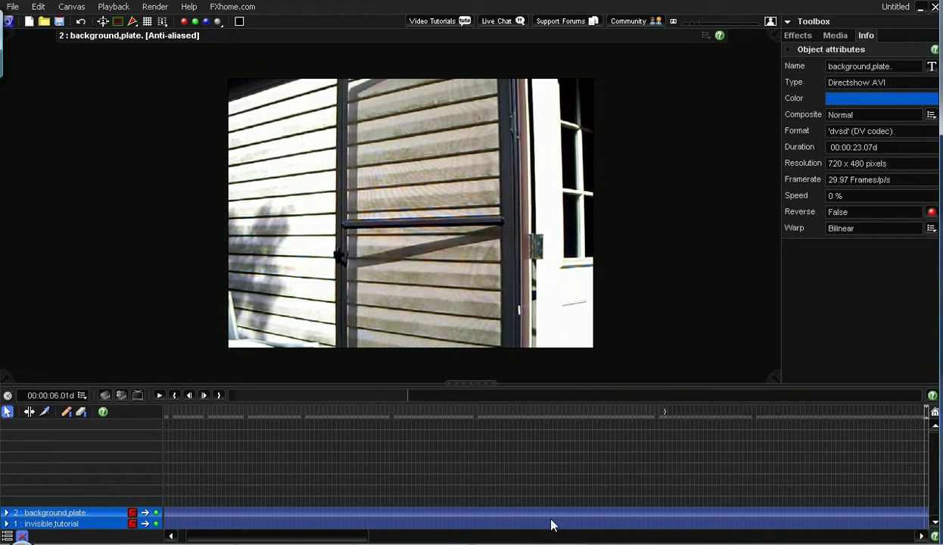
drag(309, 537, 883, 537)
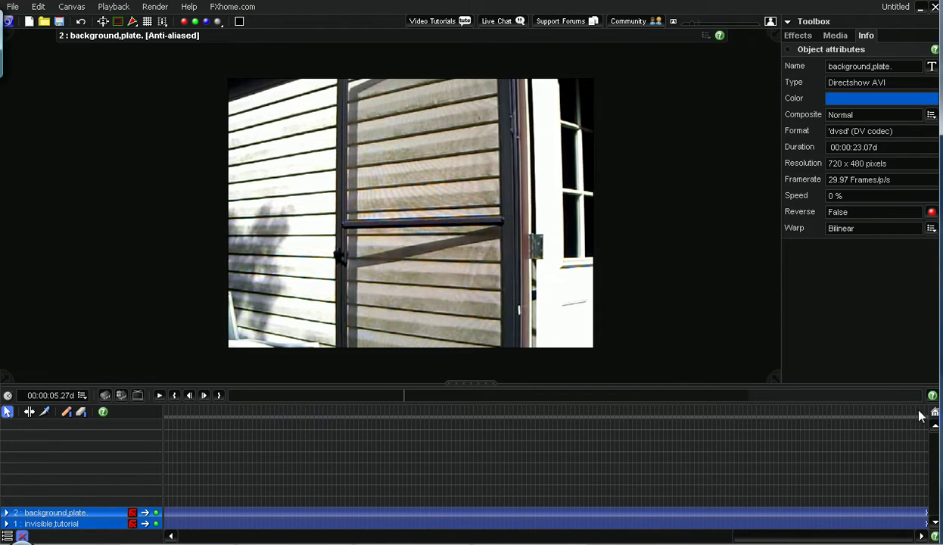
click(919, 415)
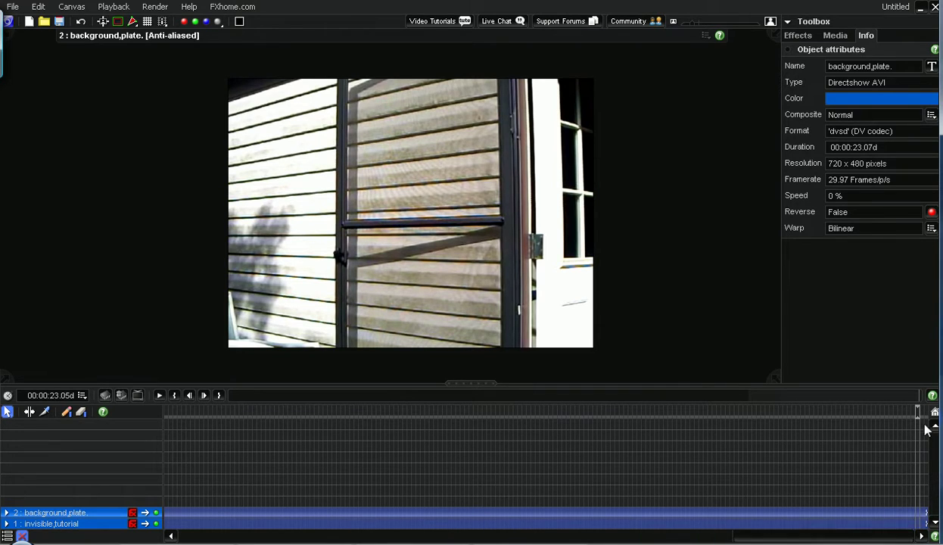
click(925, 413)
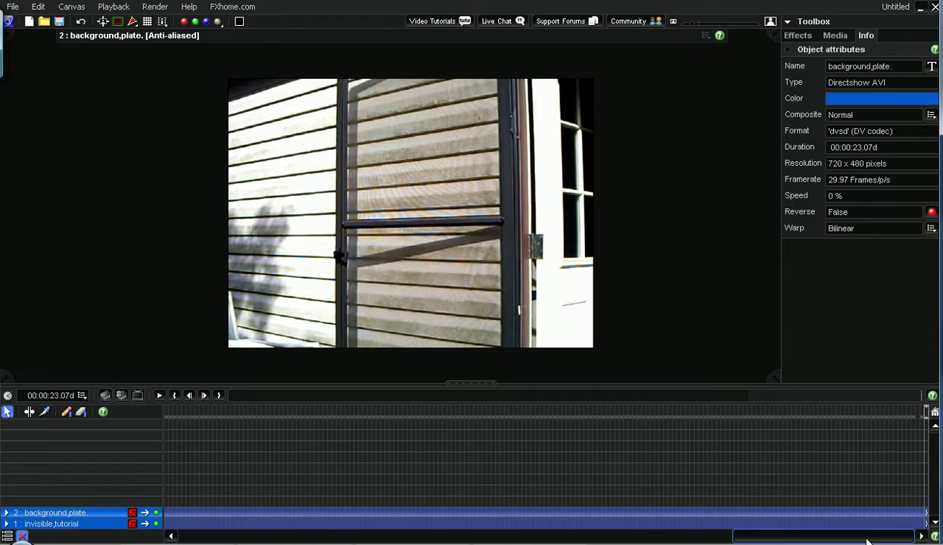
drag(869, 540, 219, 538)
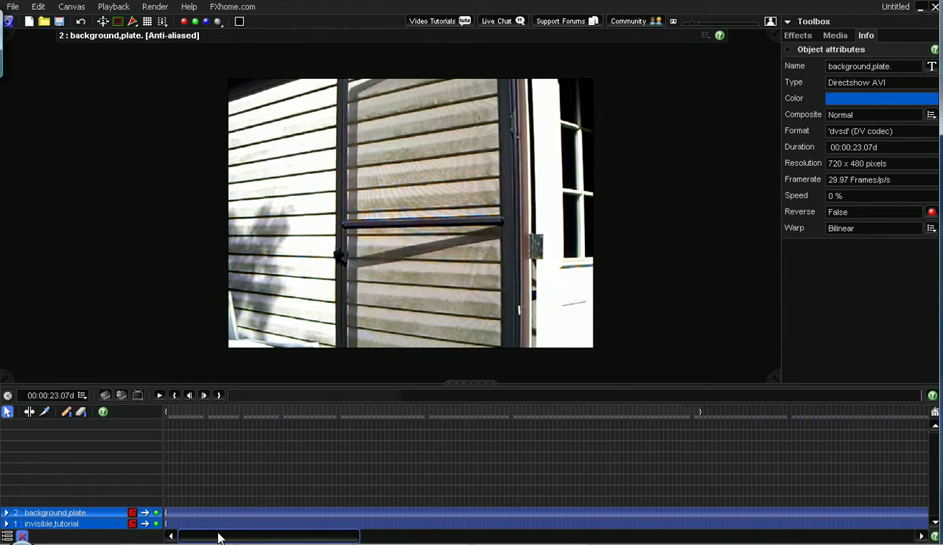
click(160, 397)
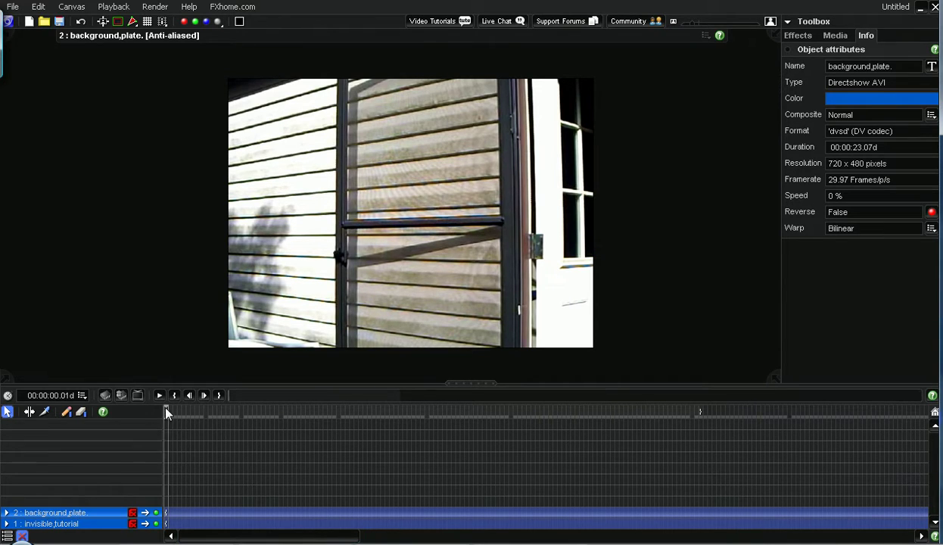
Cancel background,plate's Set speed dialog unchanged and move the layer back beneath invisible,tutorial
right_click(79, 519)
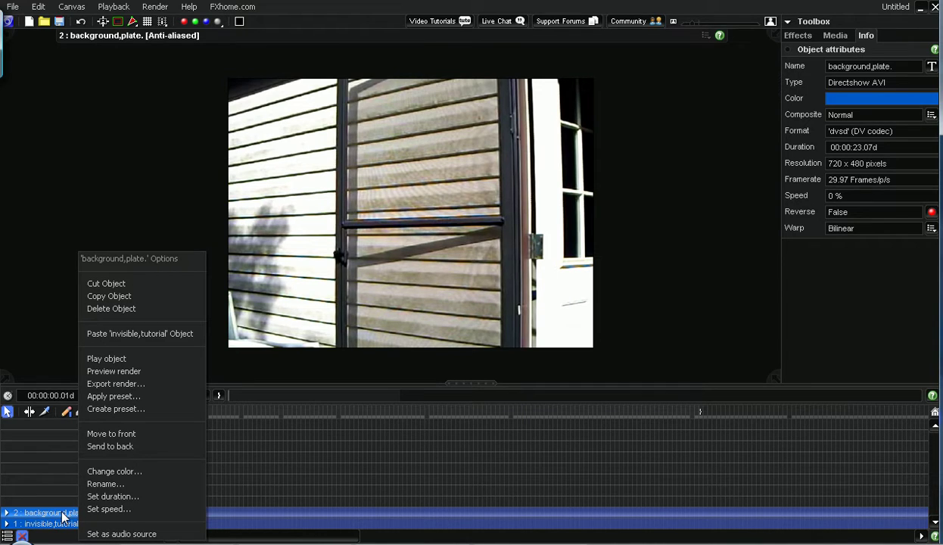
click(99, 509)
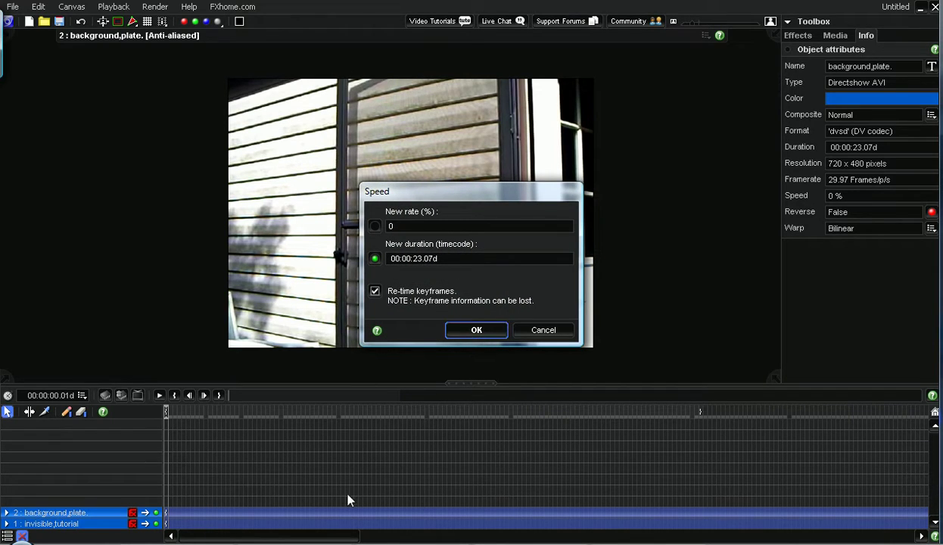
click(543, 330)
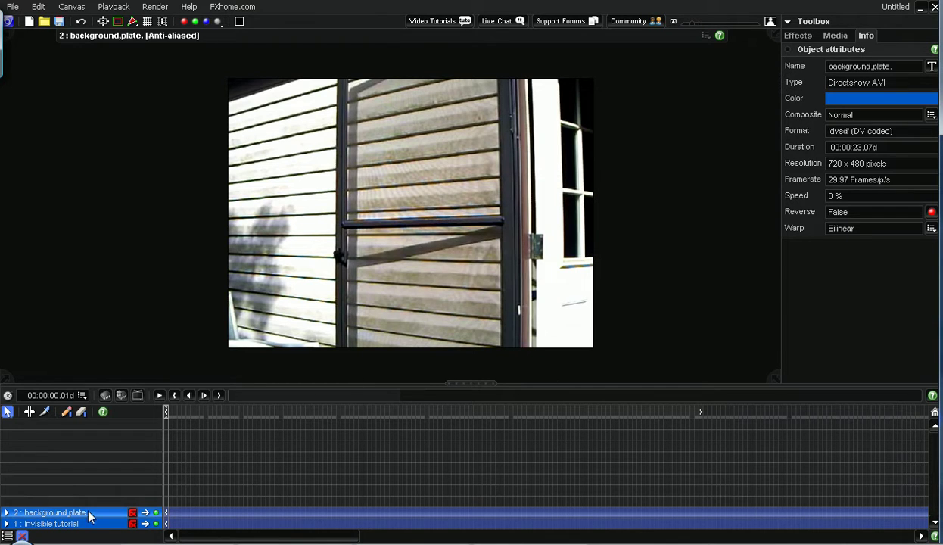
drag(85, 538, 91, 535)
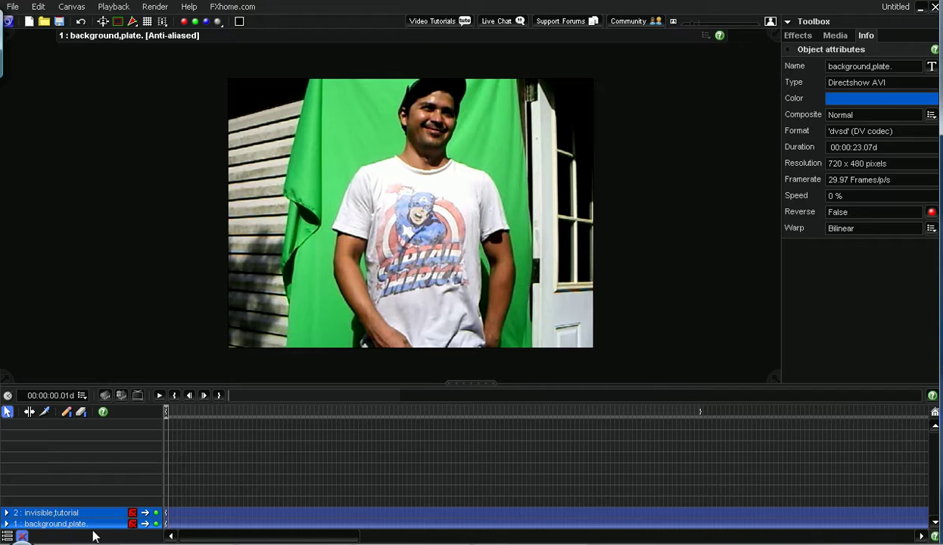
Enable the Auto Color diff. key, Freehand garbage matte and Spill suppression on invisible,tutorial
click(6, 514)
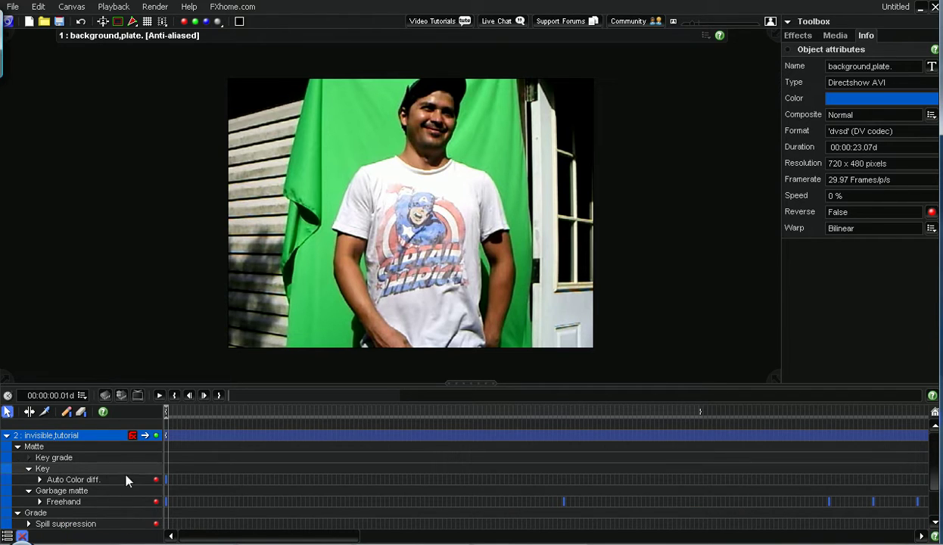
click(156, 479)
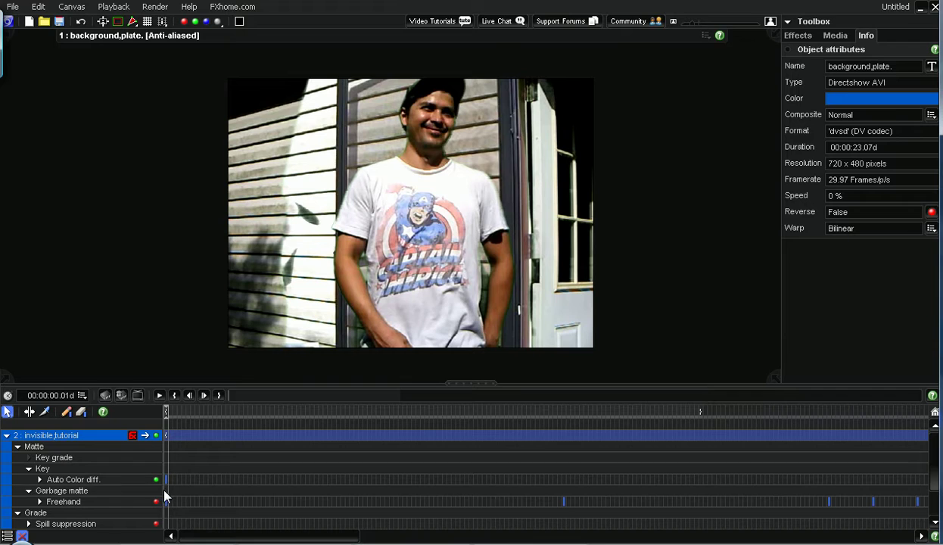
click(156, 502)
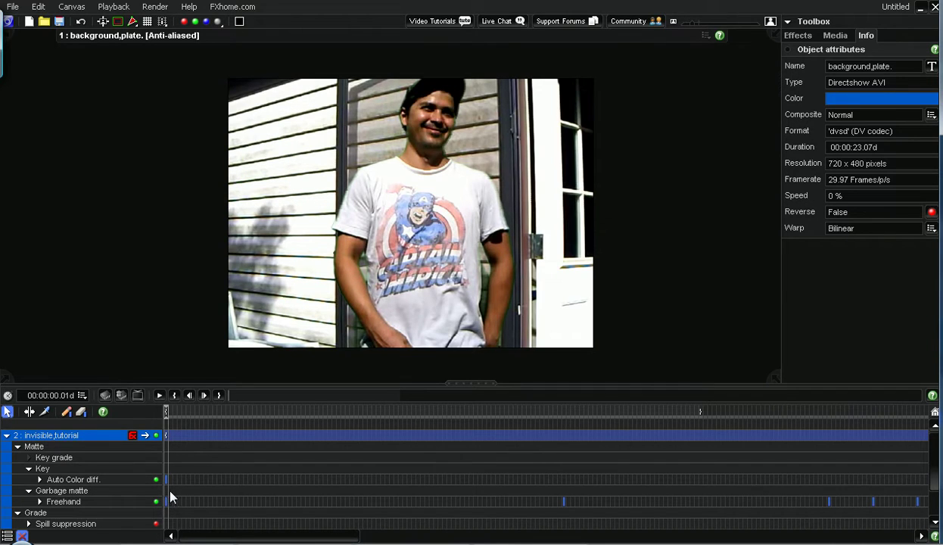
scroll(168, 500, down, 3)
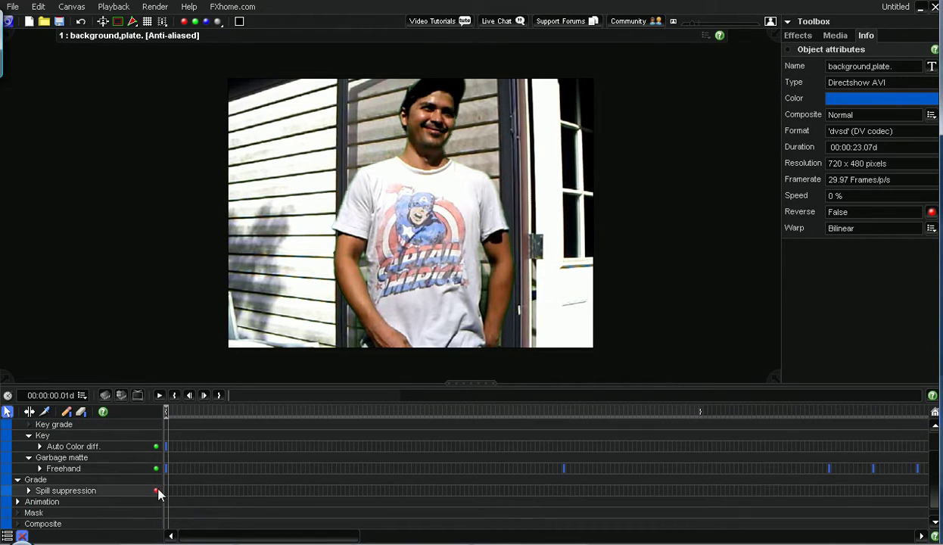
click(156, 491)
scroll(175, 493, down, 1)
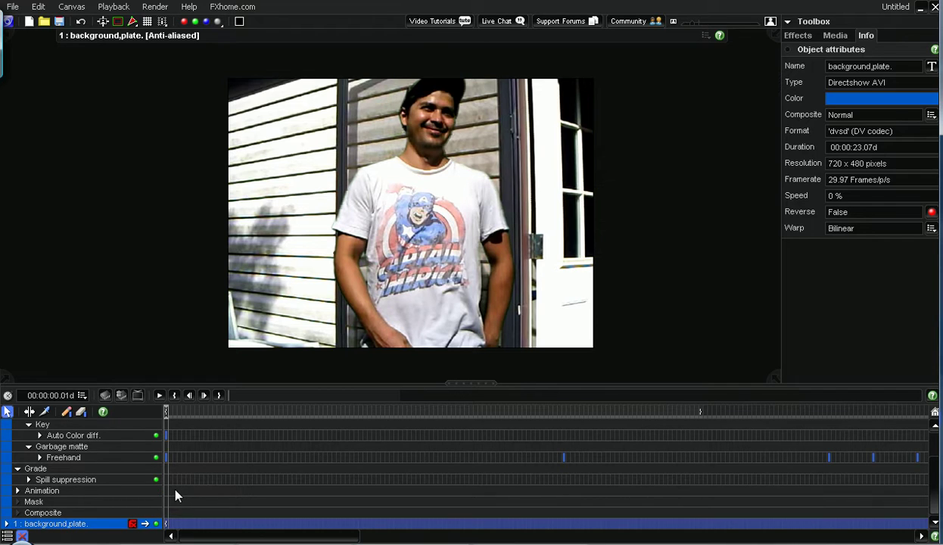
scroll(175, 494, up, 2)
scroll(175, 494, down, 2)
Show the clip's Composite row and select the invisible,tutorial layer, dismissing a messenger notification
click(79, 514)
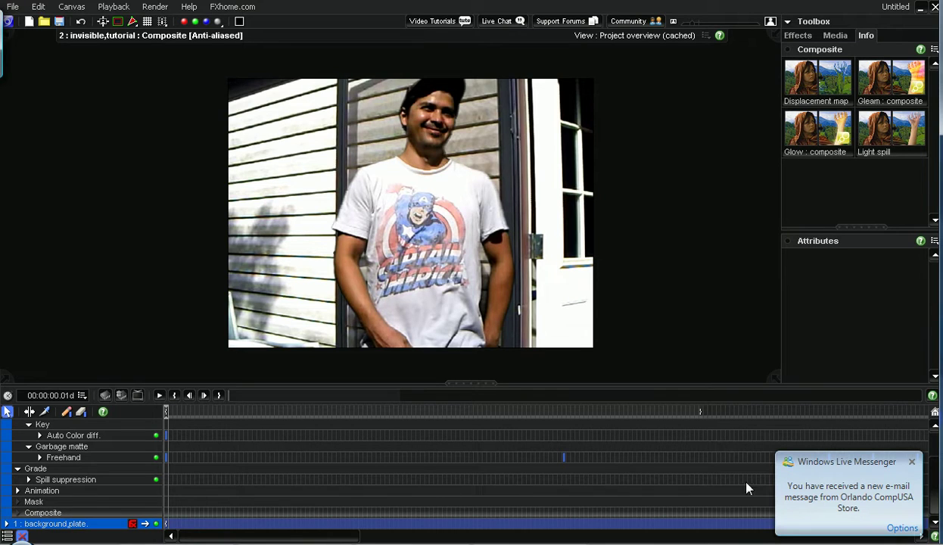
click(912, 462)
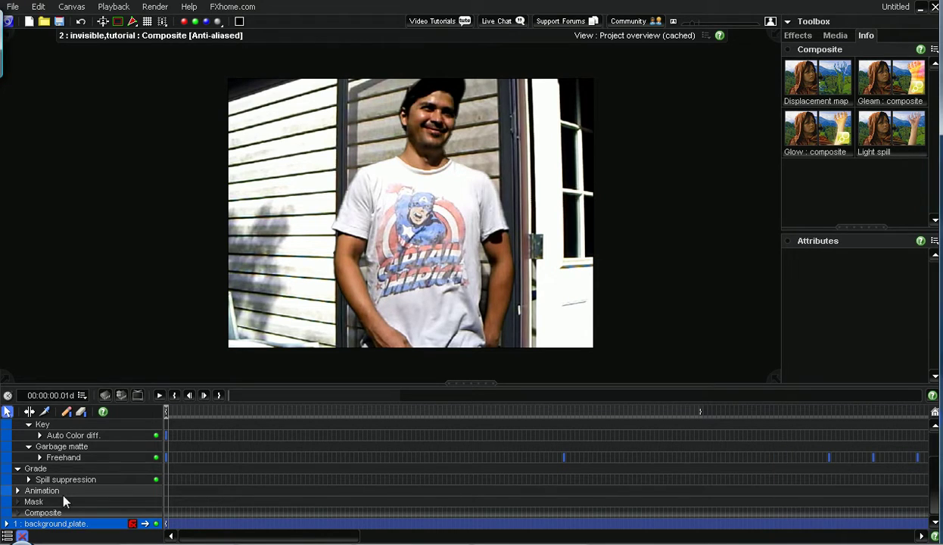
scroll(83, 483, up, 3)
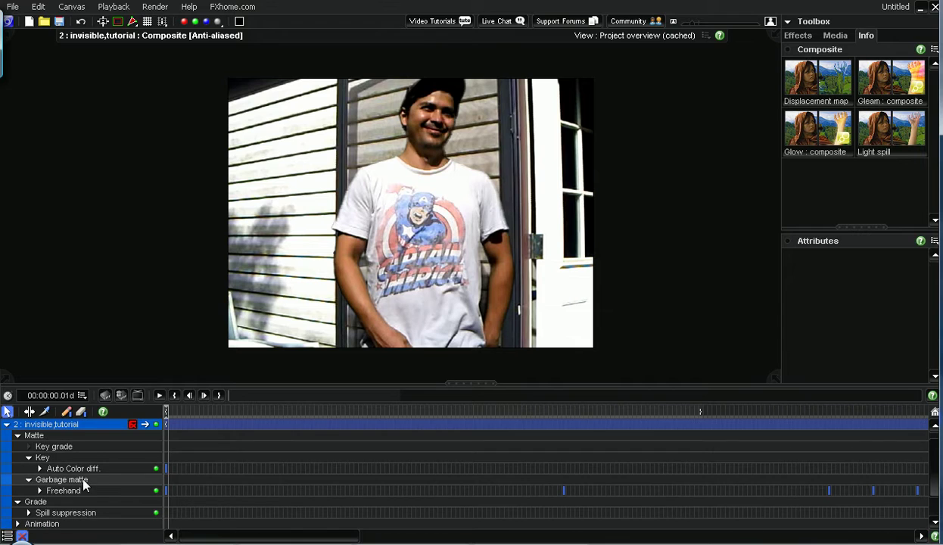
click(82, 424)
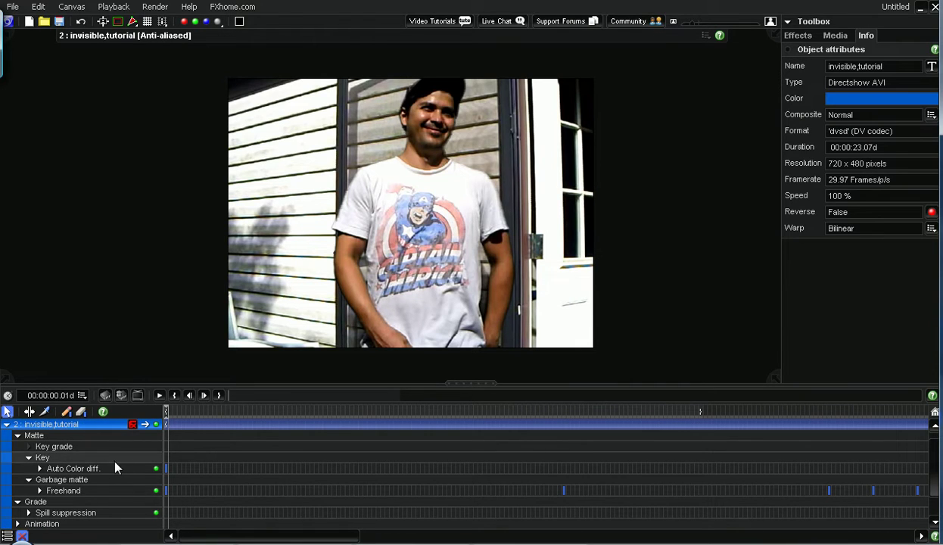
scroll(110, 454, down, 3)
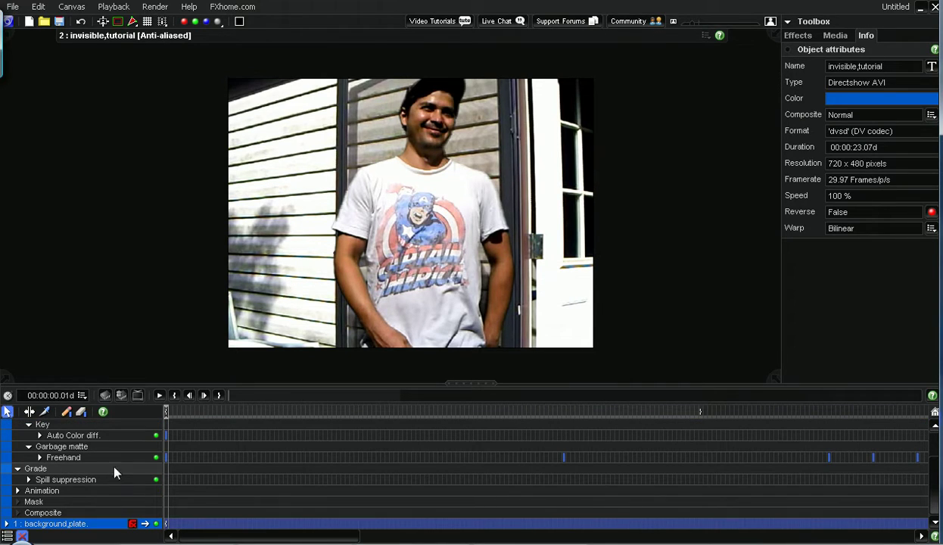
Apply a Displacement map to the man with horizontal distance 99.07 and vertical distance 110.28
click(66, 514)
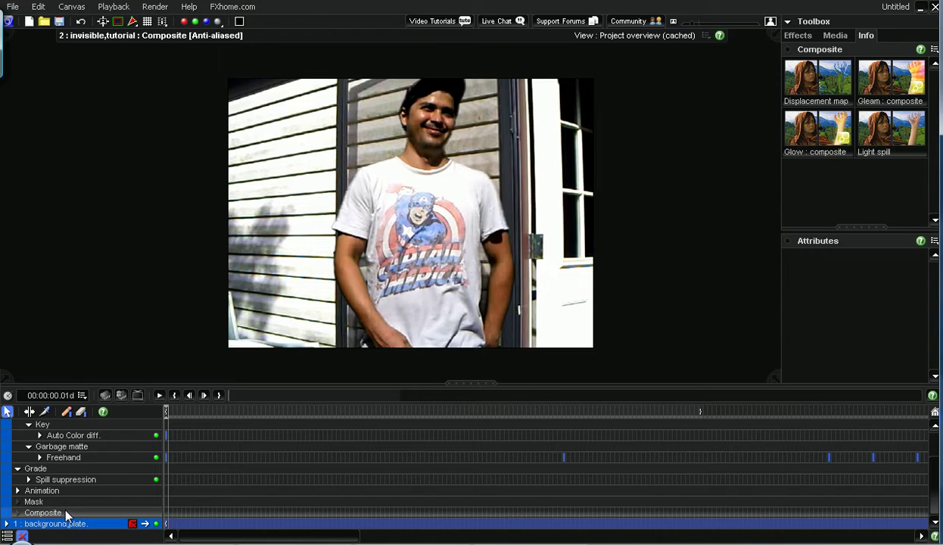
double_click(814, 82)
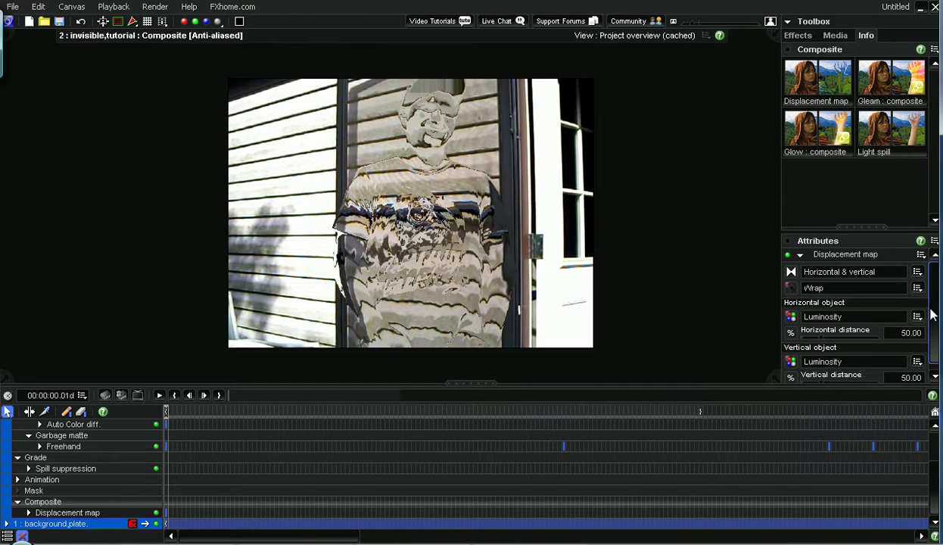
scroll(933, 327, down, 1)
drag(821, 331, 842, 332)
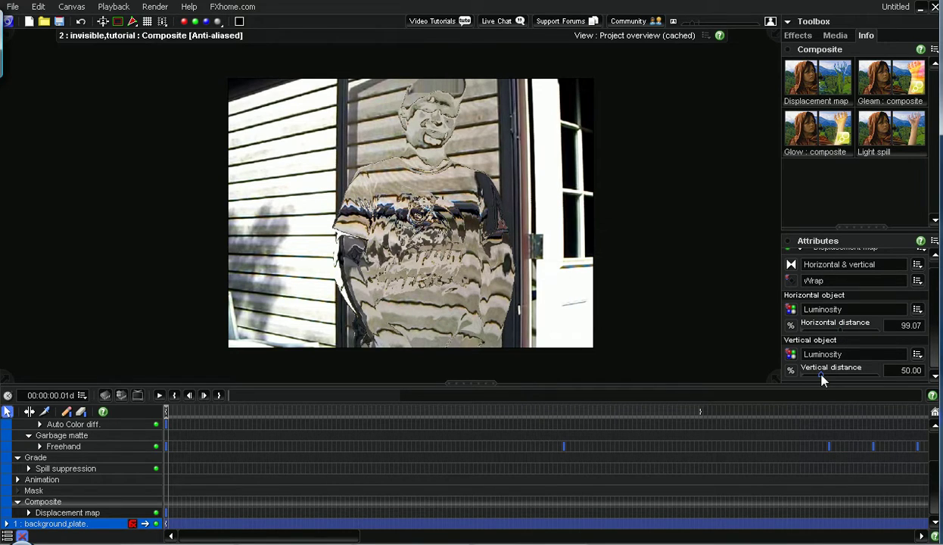
drag(821, 375, 847, 379)
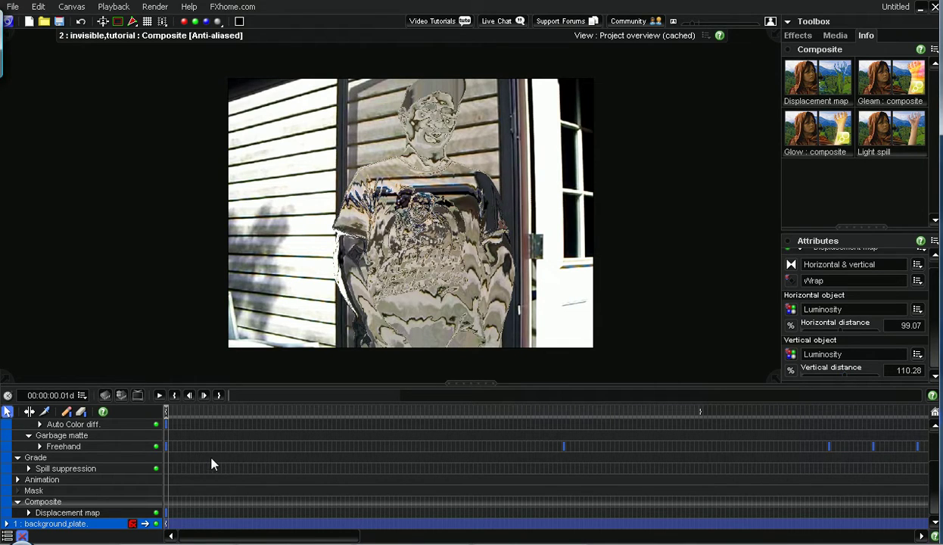
scroll(220, 461, up, 2)
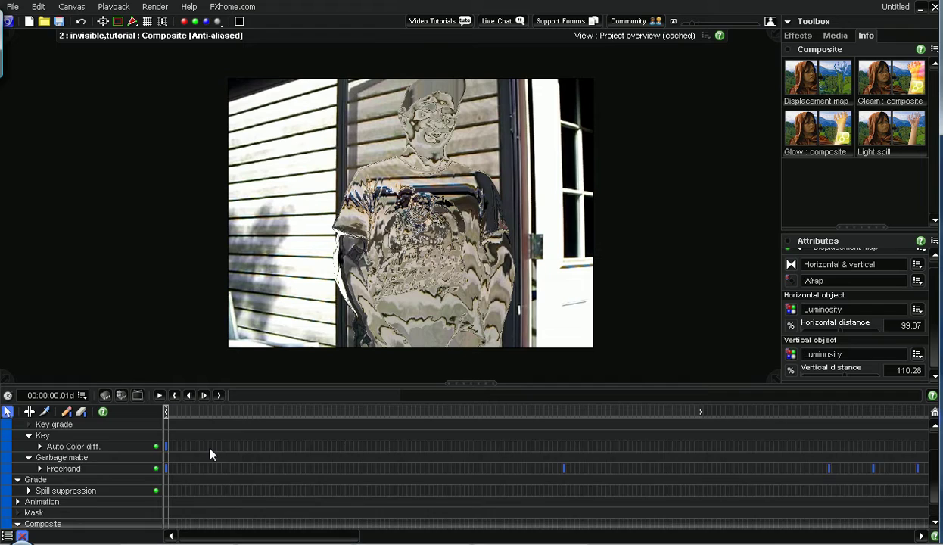
scroll(212, 453, up, 2)
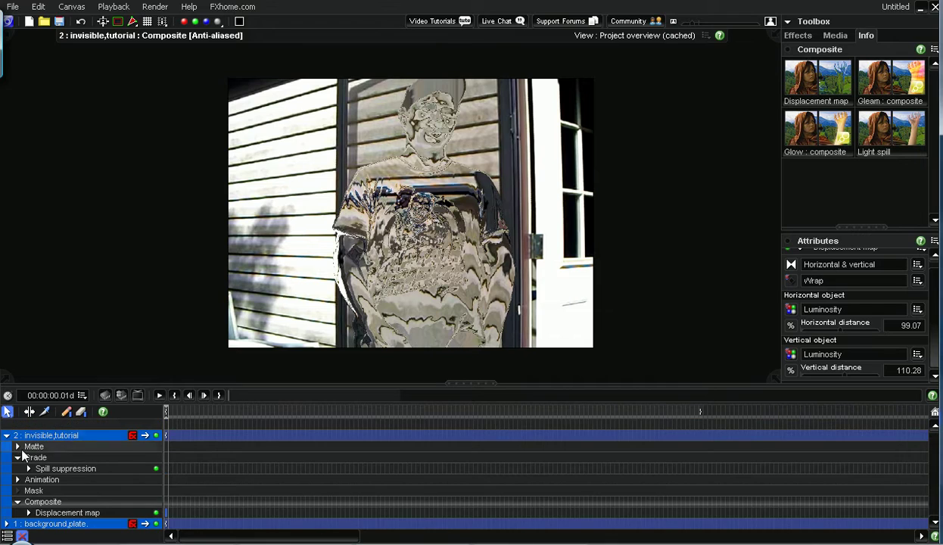
Add a Gaussian blur of strength 4 to the man, then switch it and the Displacement map off
click(17, 435)
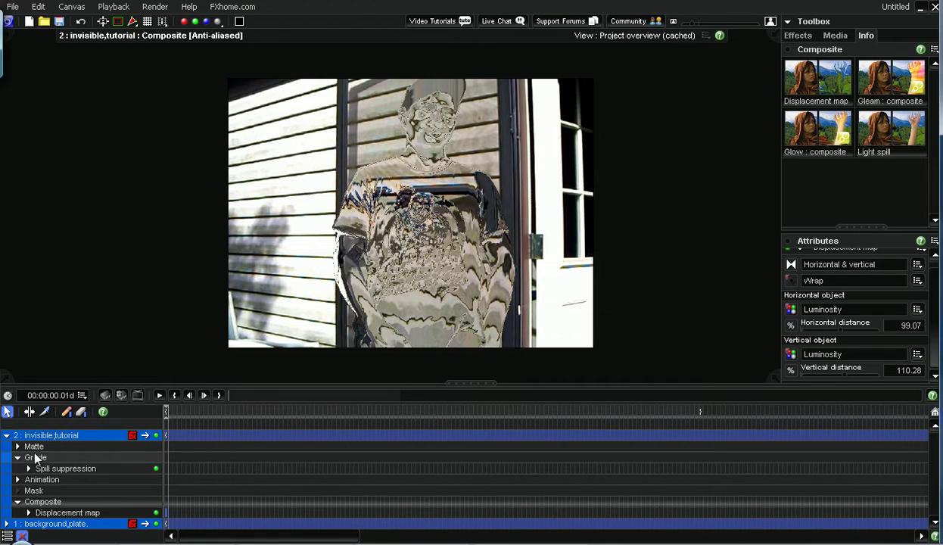
click(45, 459)
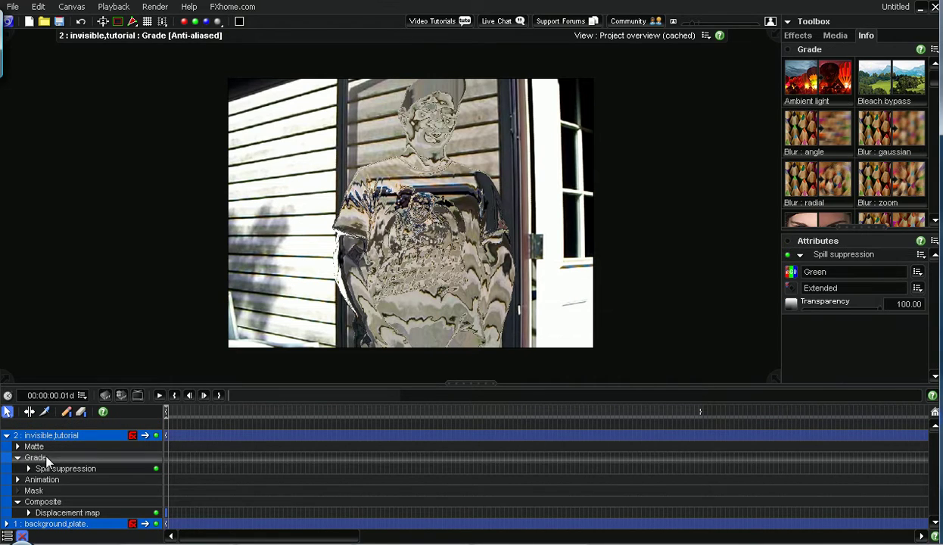
double_click(889, 133)
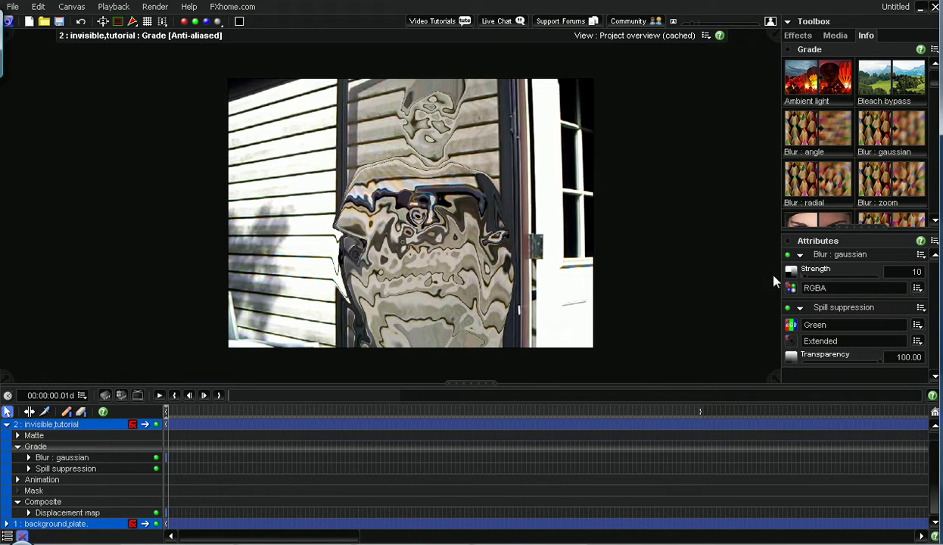
click(803, 276)
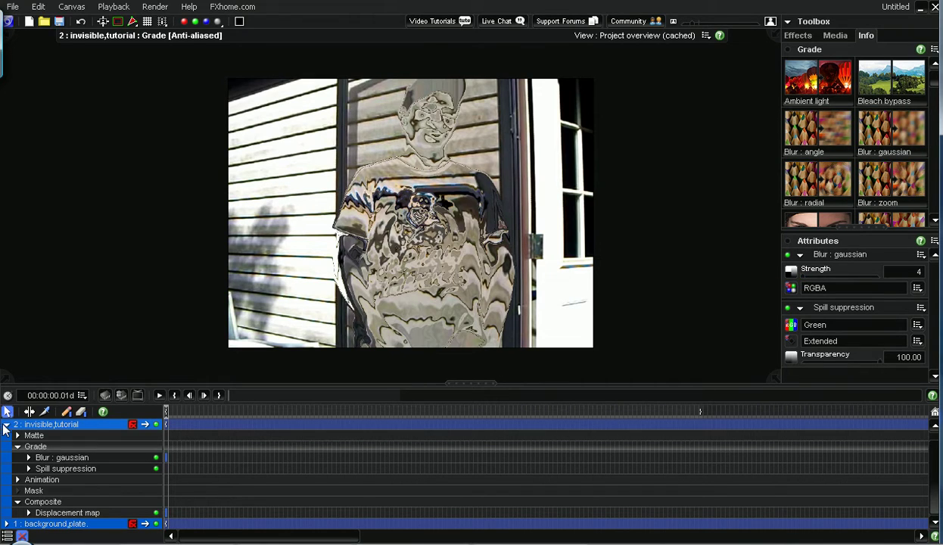
click(156, 457)
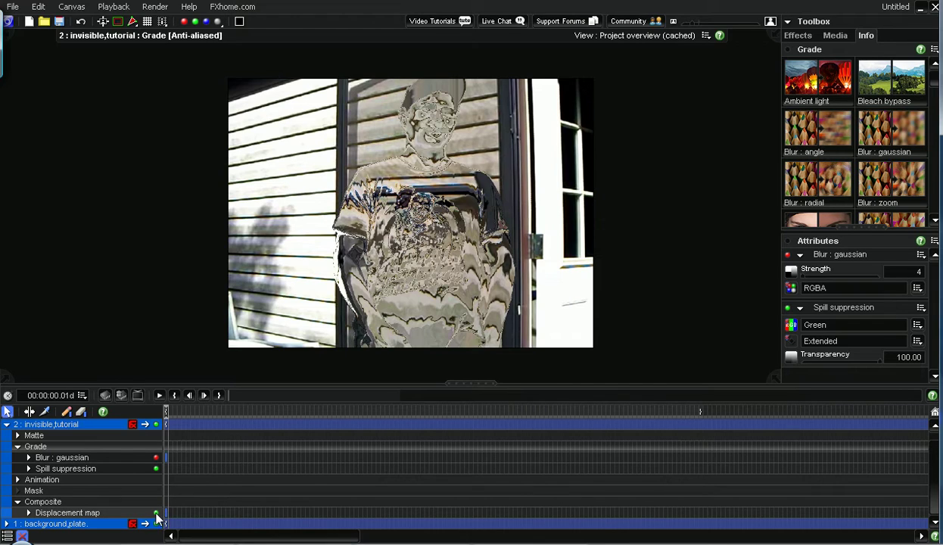
click(156, 513)
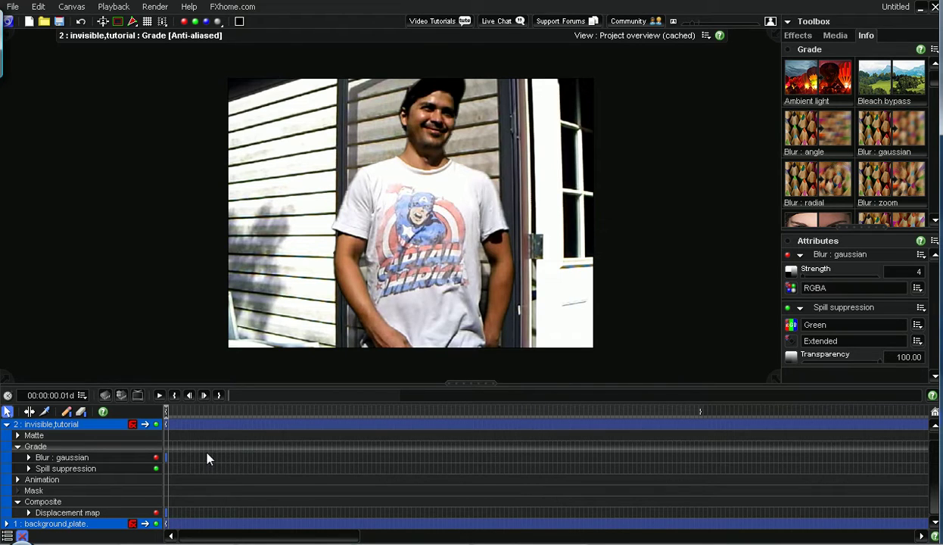
With Draw keyframes on, add a Transparency effect to the man at 00:00:00.16d
click(67, 412)
click(234, 412)
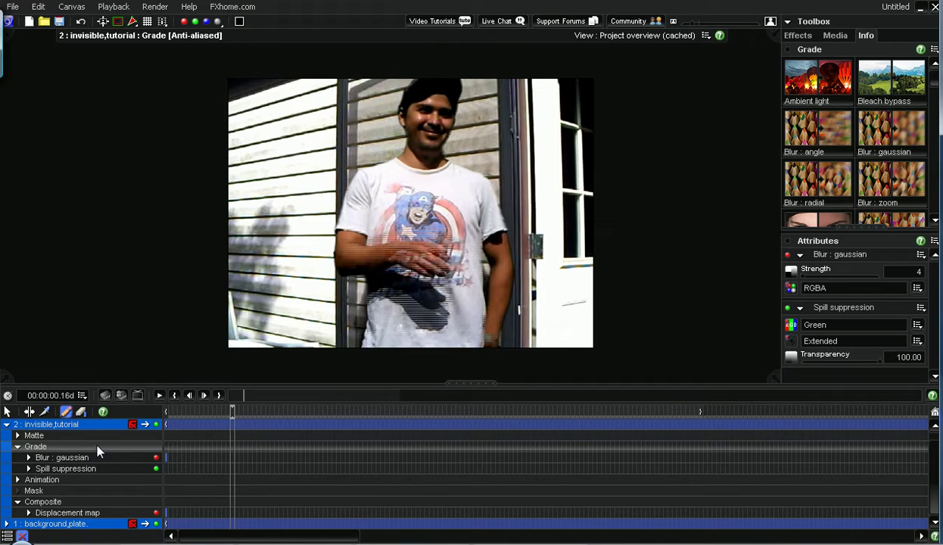
click(937, 201)
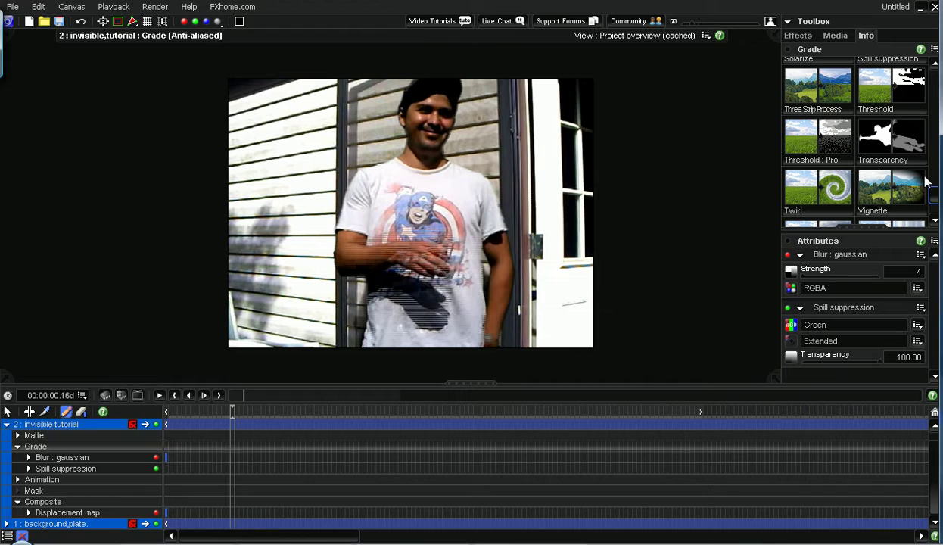
double_click(892, 138)
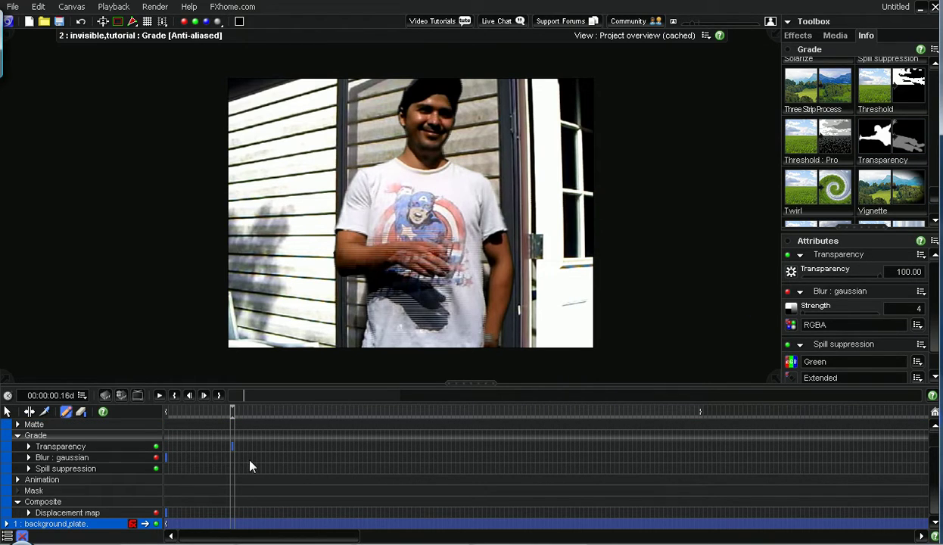
scroll(251, 466, up, 1)
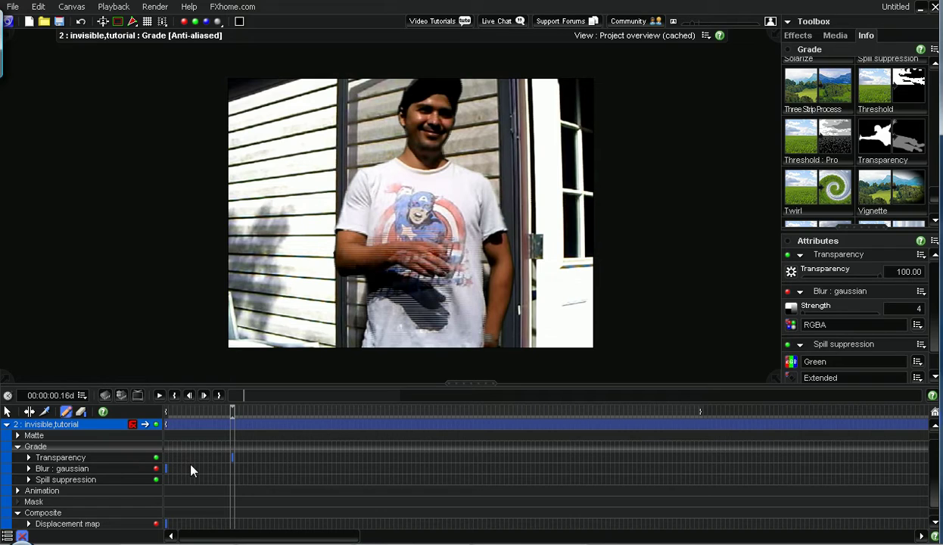
click(163, 409)
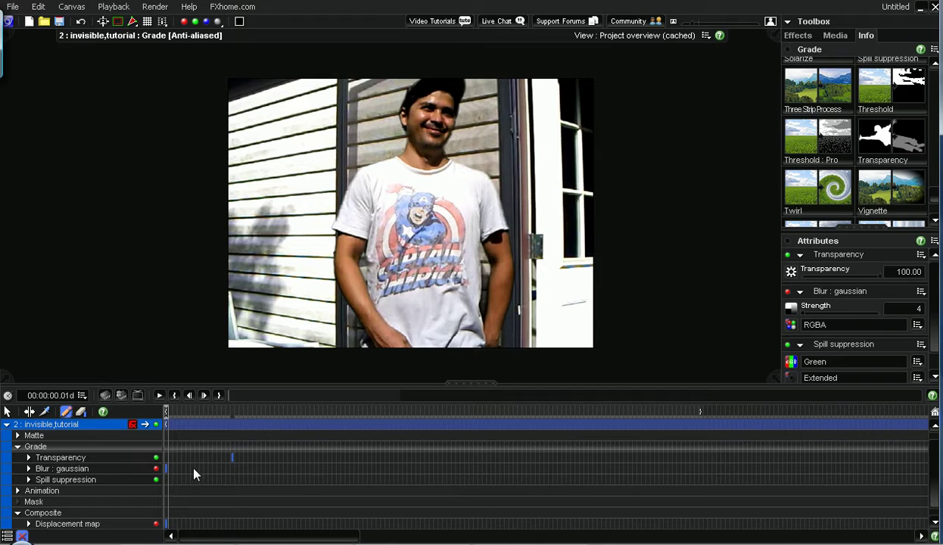
click(29, 469)
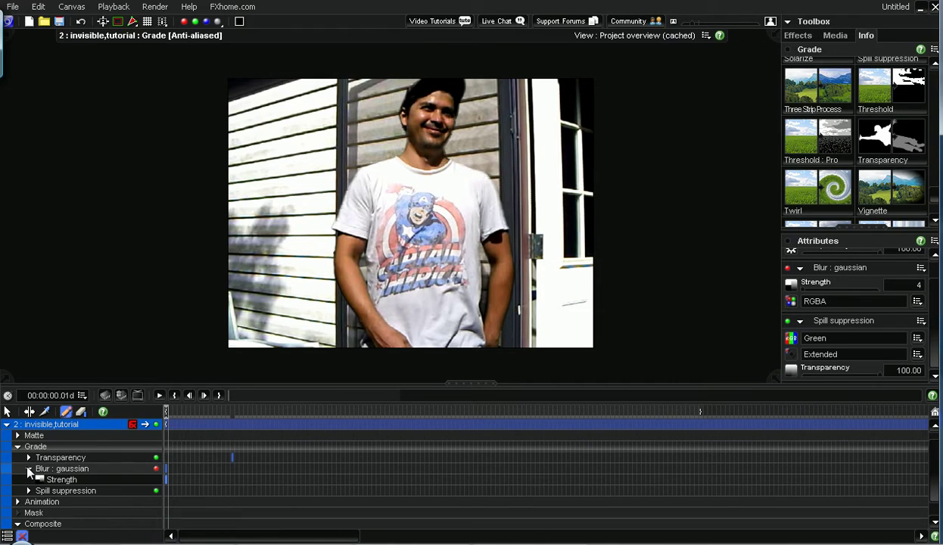
click(29, 469)
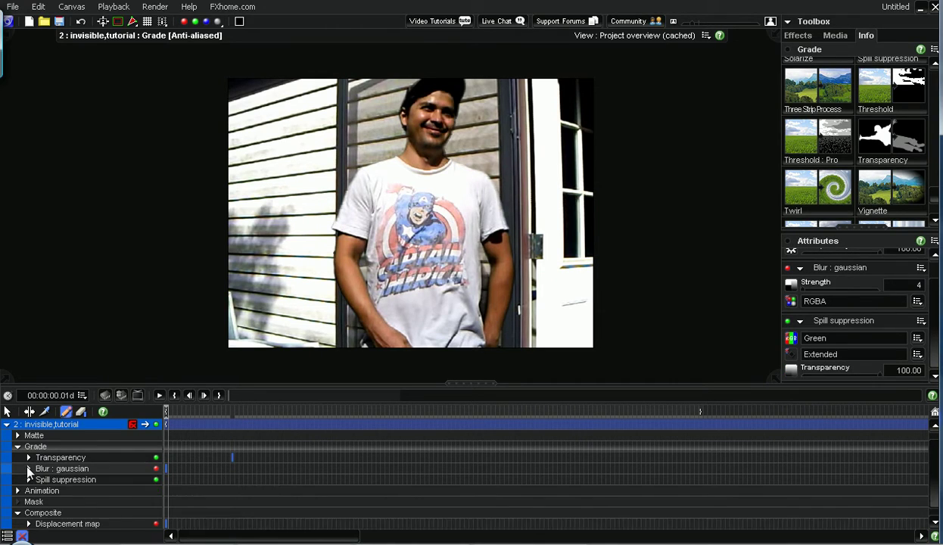
click(233, 413)
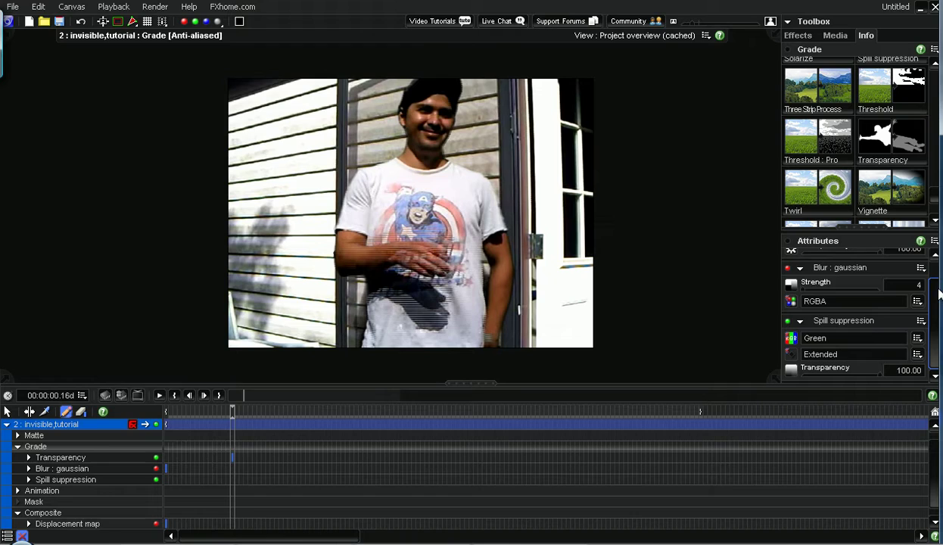
drag(937, 286, 935, 267)
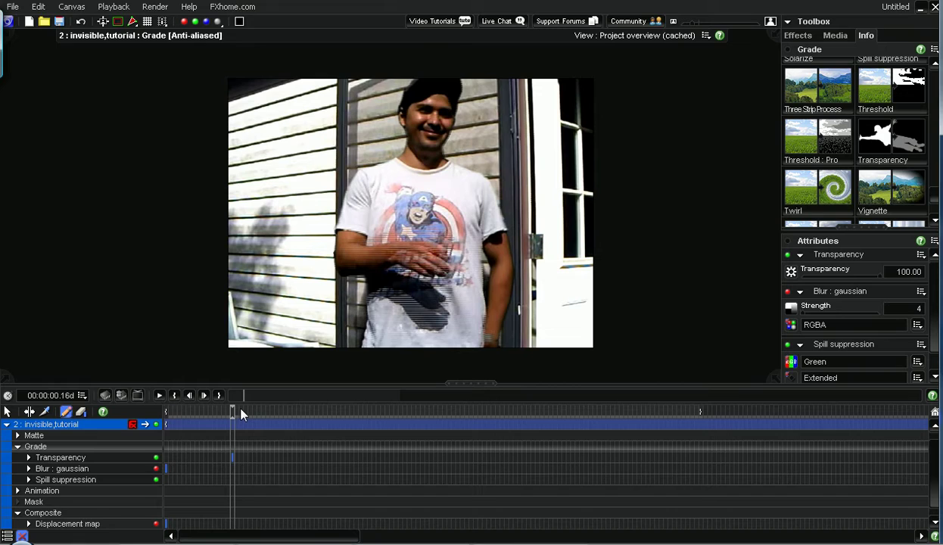
Keyframe Transparency to 0 at 00:00:00.26d and step through frames to preview the fade
click(279, 425)
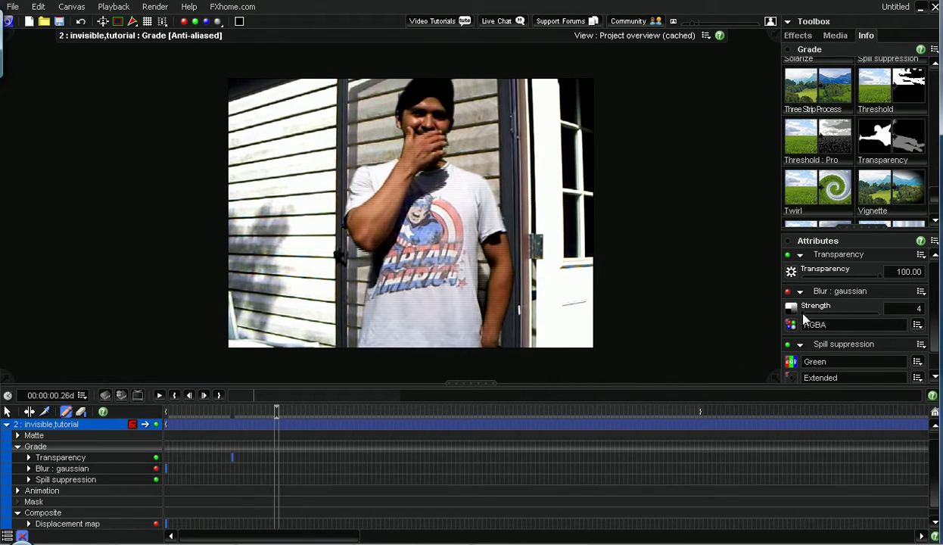
drag(879, 274, 800, 277)
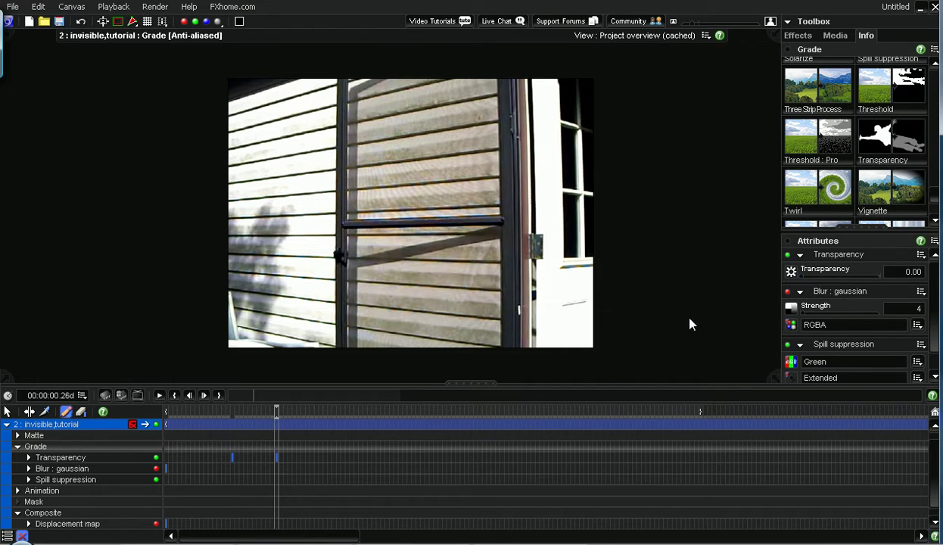
key(Left)
key(Left)
key(Left)
key(Left)
key(Left)
key(Left)
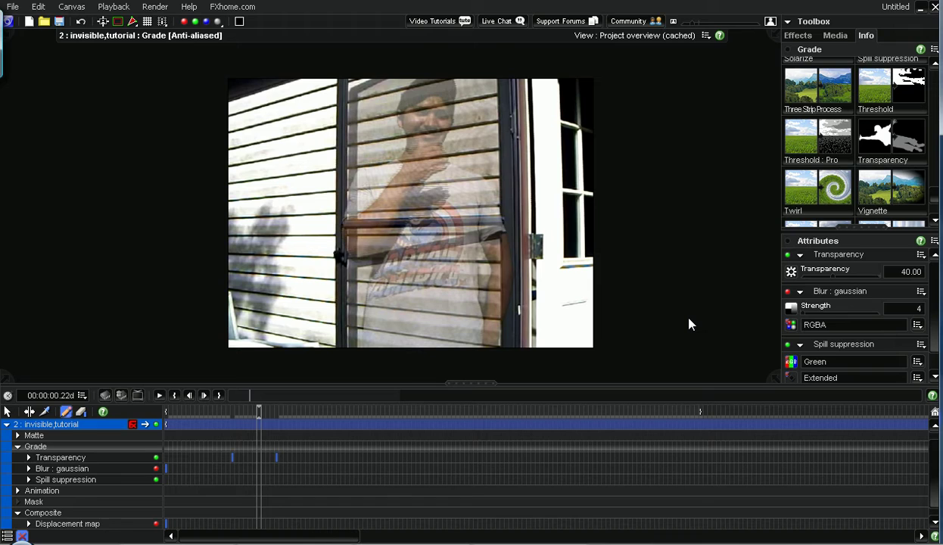
key(Left)
key(Left)
key(Left)
key(Left)
key(Left)
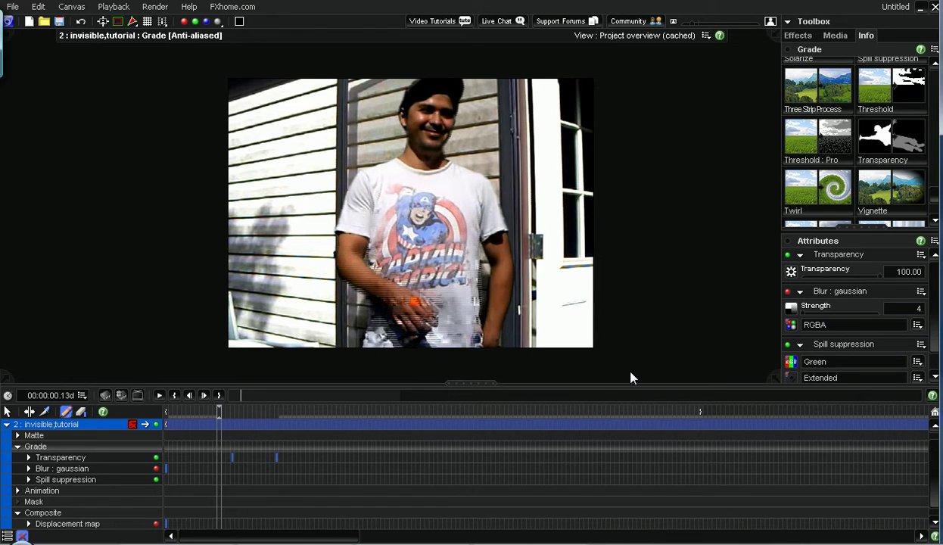
key(Right)
key(Right)
key(Right)
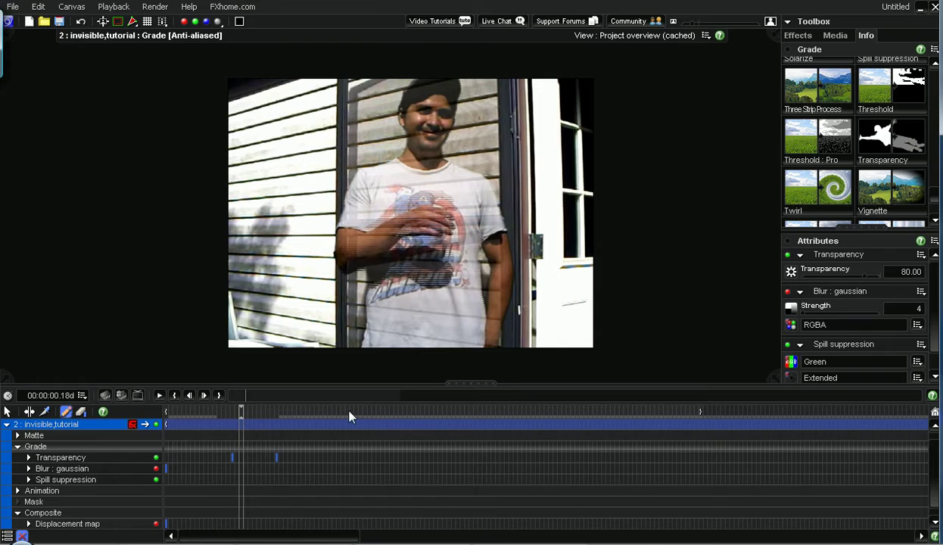
Keyframe Transparency back to 100 at 01.24d, after the invisible stretch from 01.14d
click(355, 411)
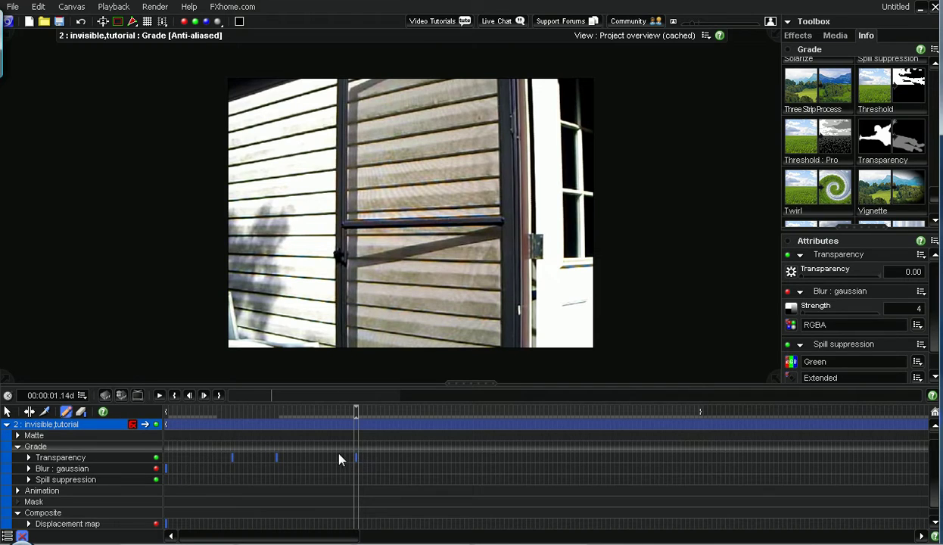
key(Left)
key(Left)
key(Left)
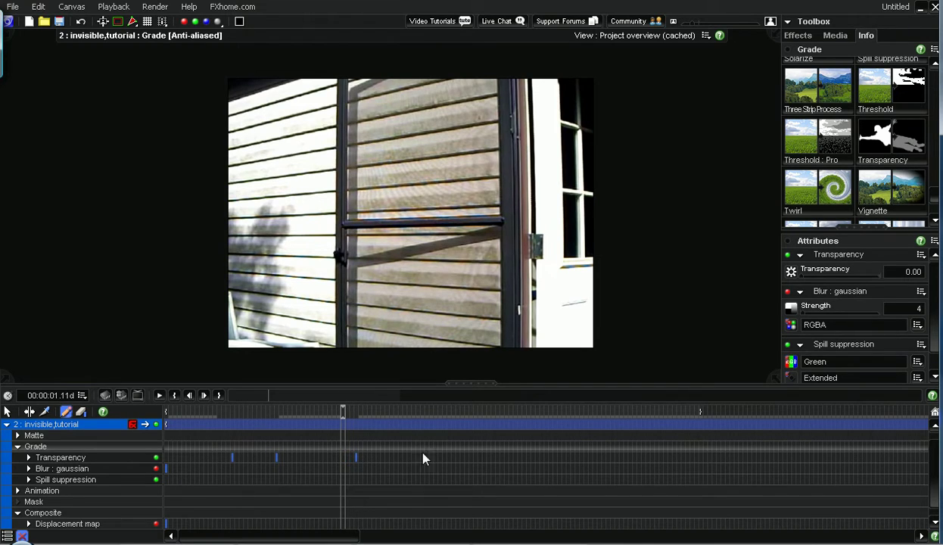
key(Left)
key(Left)
key(Left)
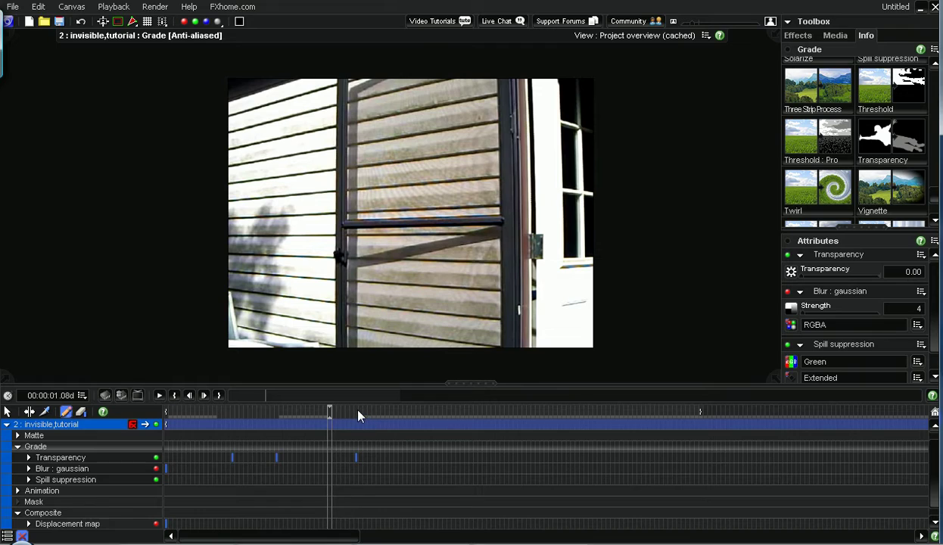
click(358, 411)
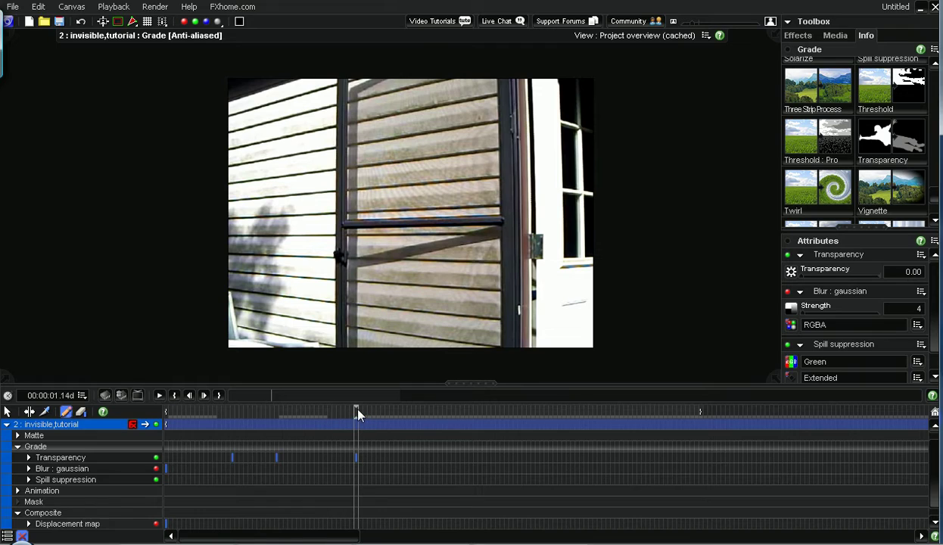
click(398, 418)
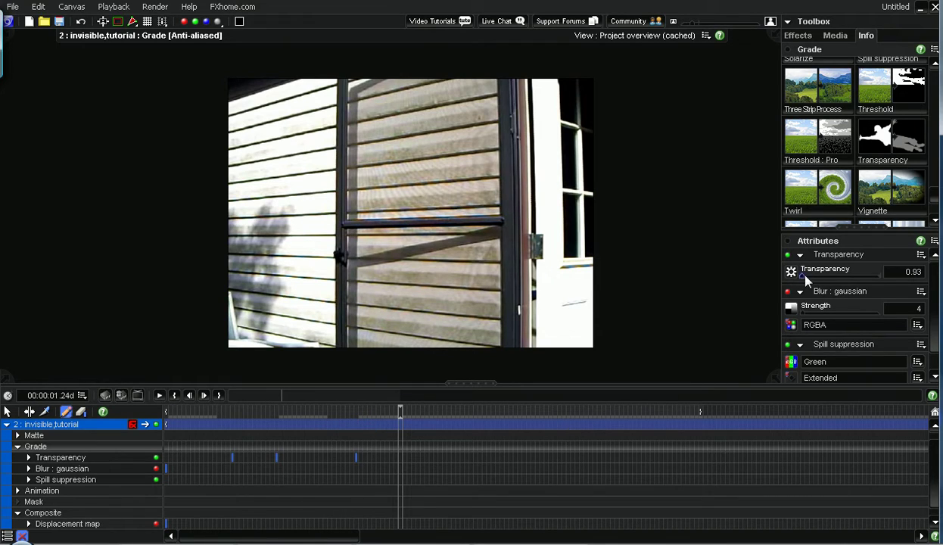
drag(802, 276, 885, 280)
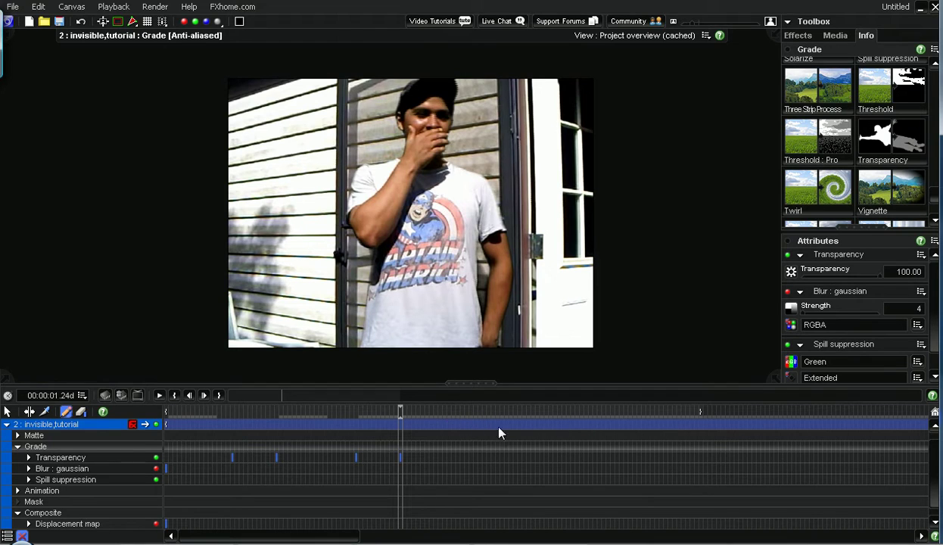
Step back frame by frame through the fade-in to watch the man reappear
key(Left)
key(Left)
key(Left)
key(Left)
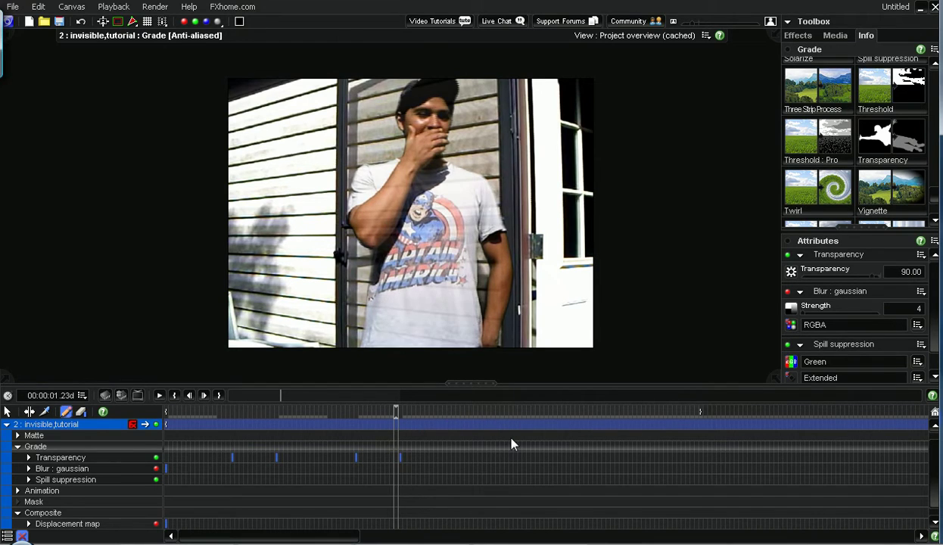
key(Left)
key(Left)
key(Left)
key(Left)
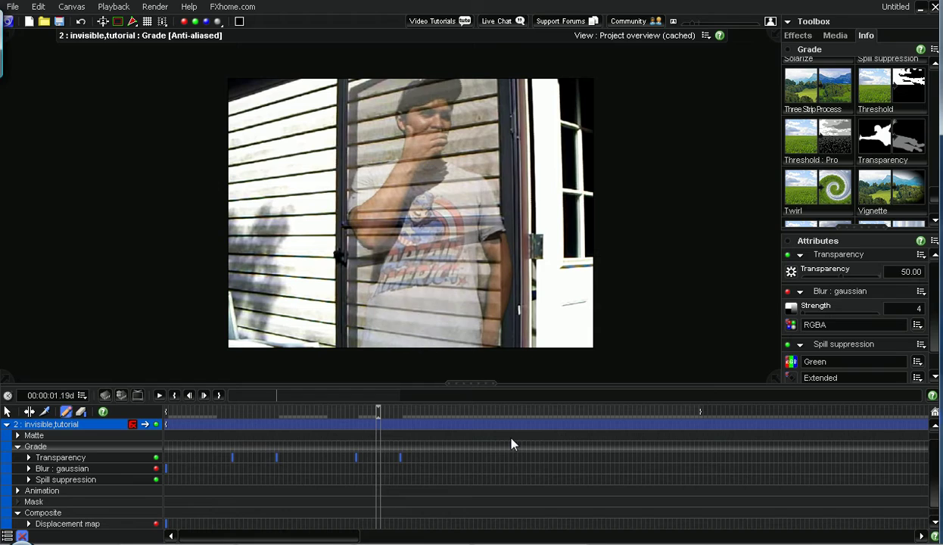
key(Left)
key(Left)
key(Left)
key(Left)
key(Left)
key(Left)
key(Left)
key(Left)
key(Left)
key(Left)
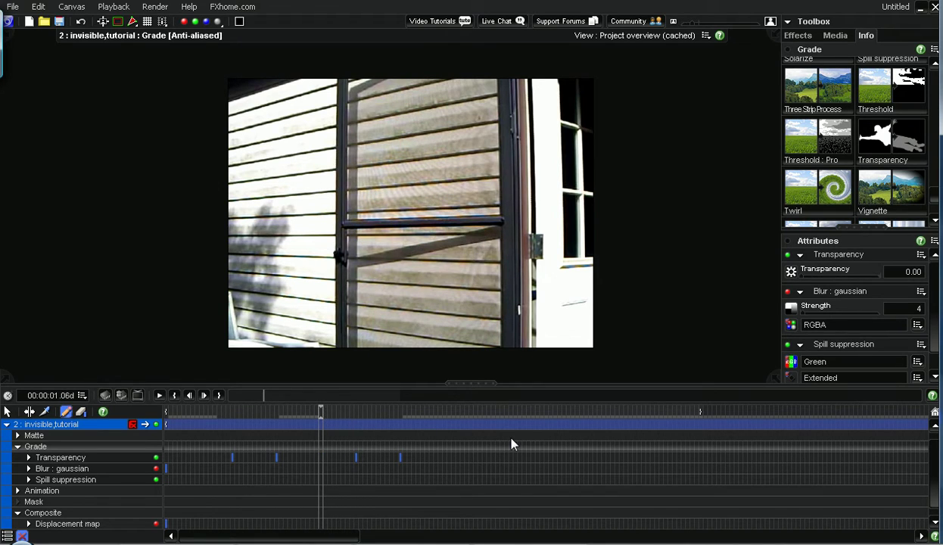
key(Left)
key(Left)
key(Left)
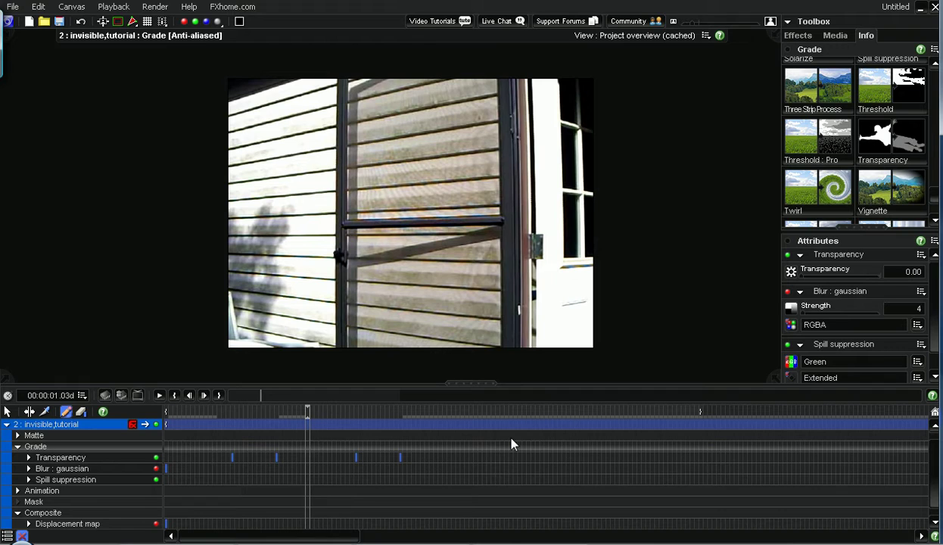
key(Left)
key(Left)
key(Left)
key(Left)
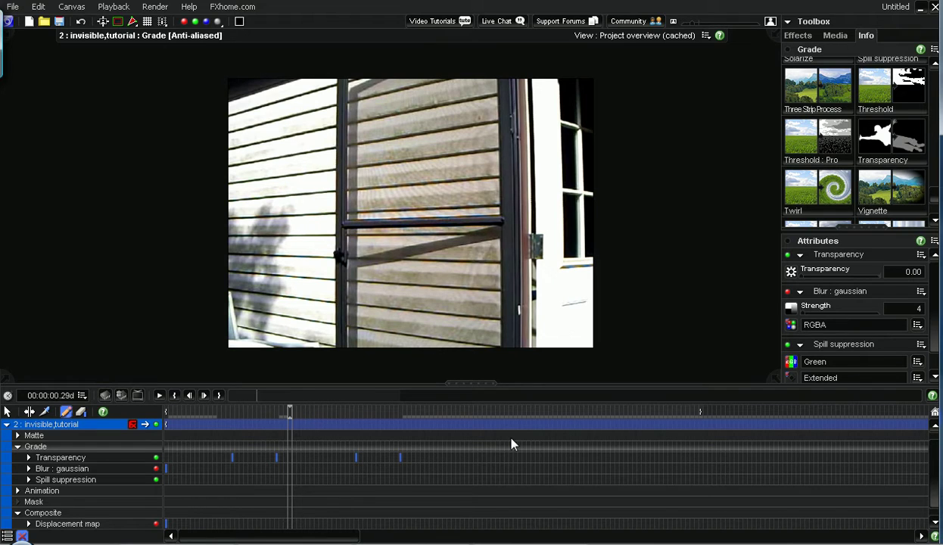
key(Left)
key(Left)
key(Left)
key(Left)
key(Left)
key(Left)
key(Left)
key(Left)
key(Left)
key(Left)
key(Left)
key(Left)
key(Left)
key(Left)
key(Left)
key(Left)
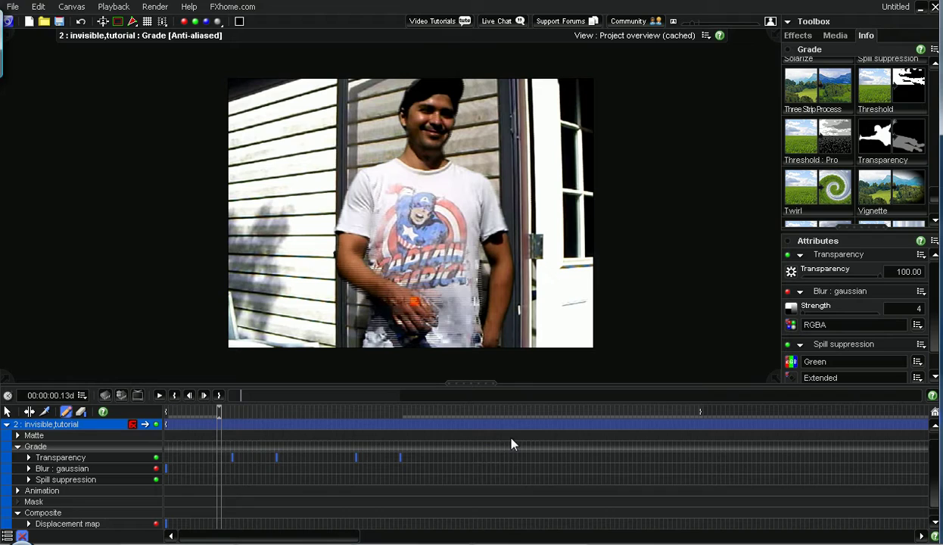
key(Left)
key(Left)
key(Left)
key(Left)
Play the clip to preview the fade, then rewind to the start
click(160, 395)
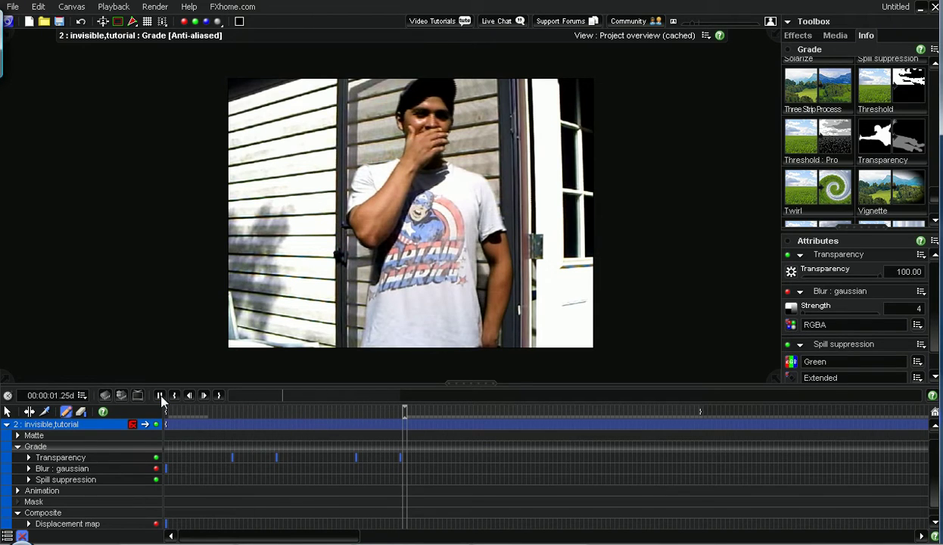
click(160, 398)
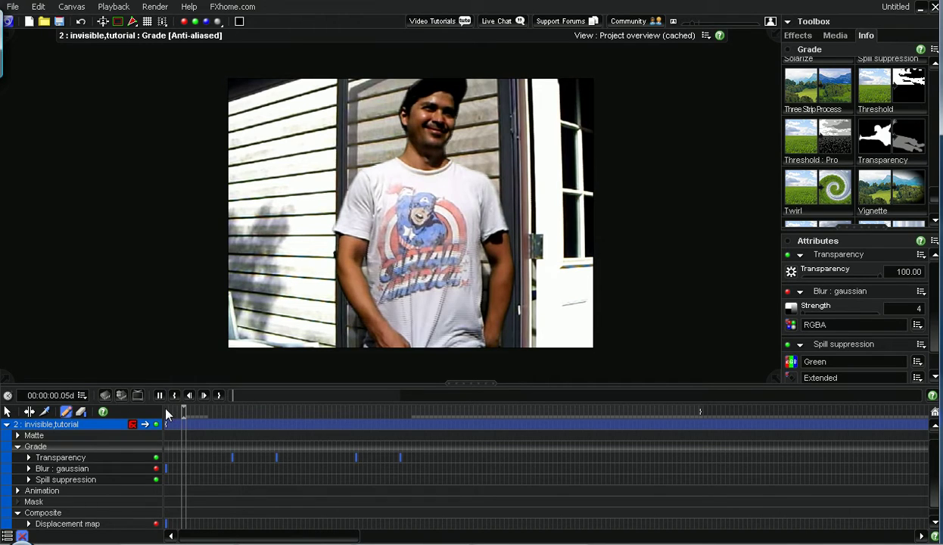
click(161, 397)
Re-enable Blur : gaussian and Displacement map, then collapse the layer's effect list
scroll(176, 457, down, 1)
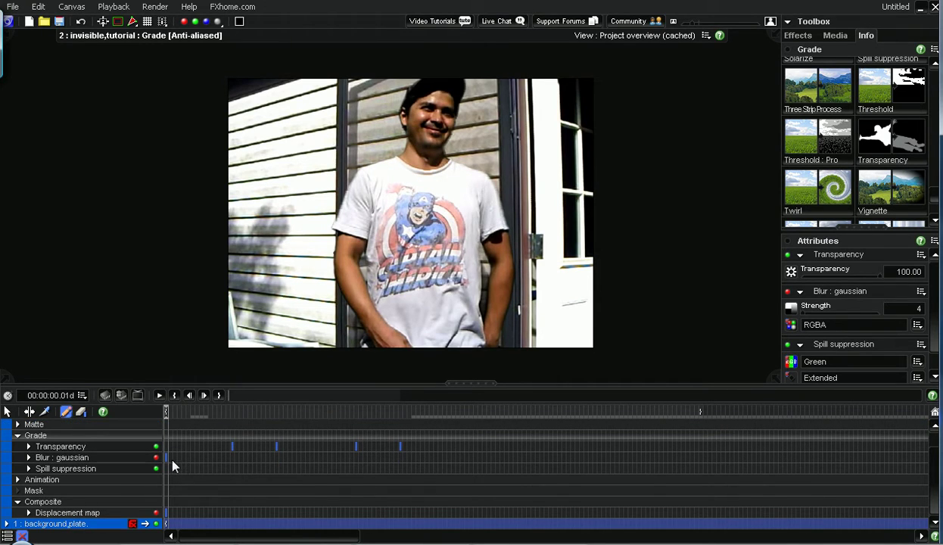
click(156, 457)
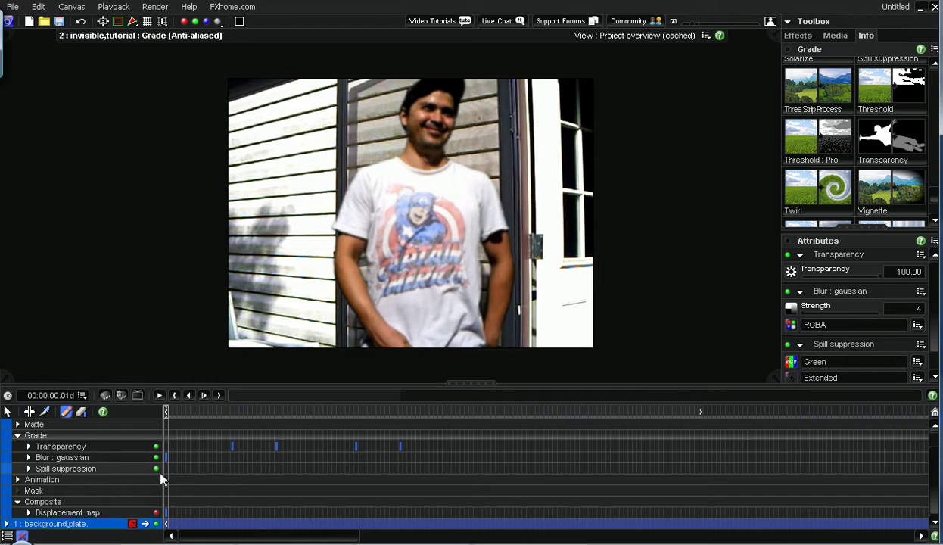
click(156, 514)
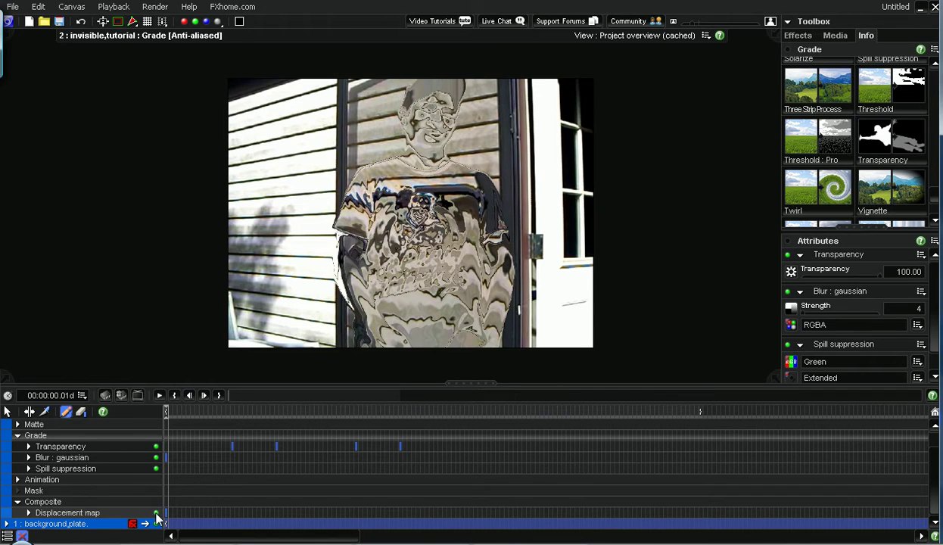
scroll(115, 489, up, 1)
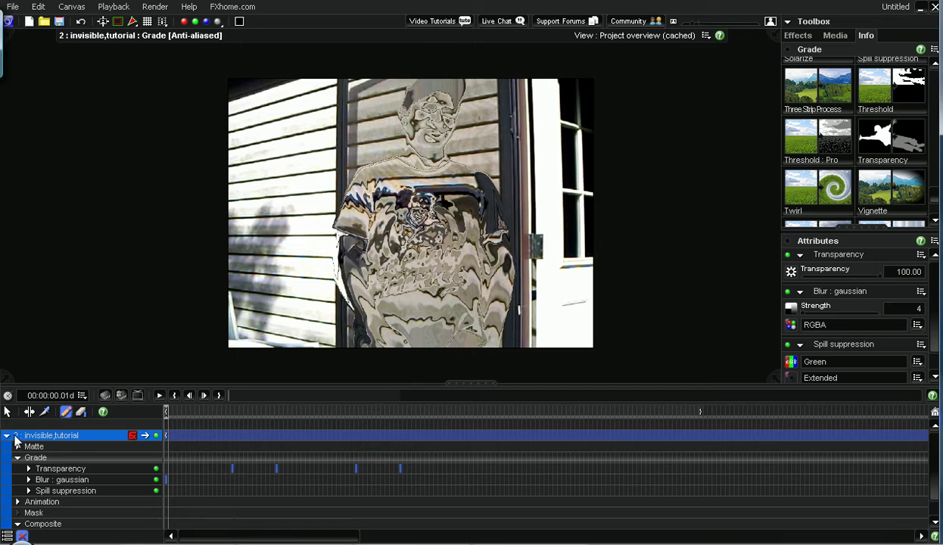
click(6, 435)
Duplicate the invisible,tutorial layer with Copy Object and Paste
click(92, 515)
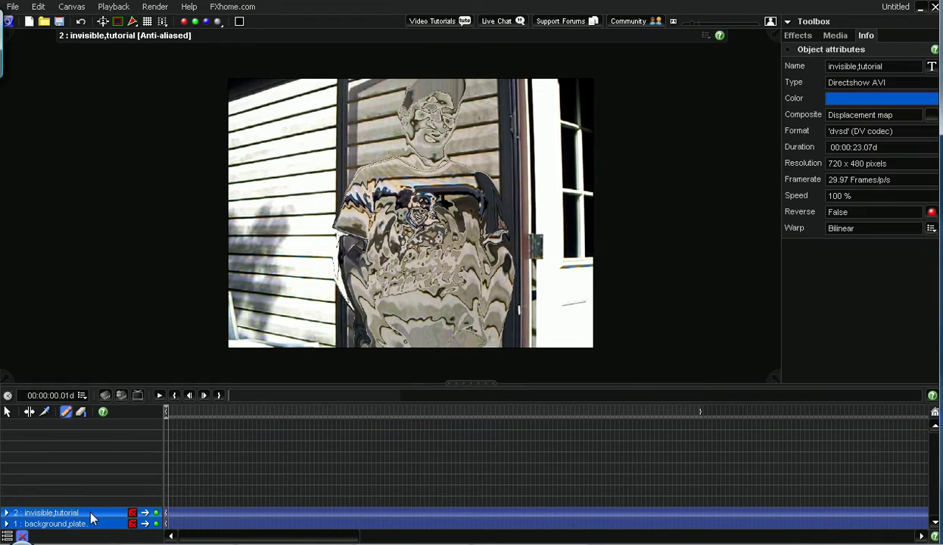
right_click(88, 518)
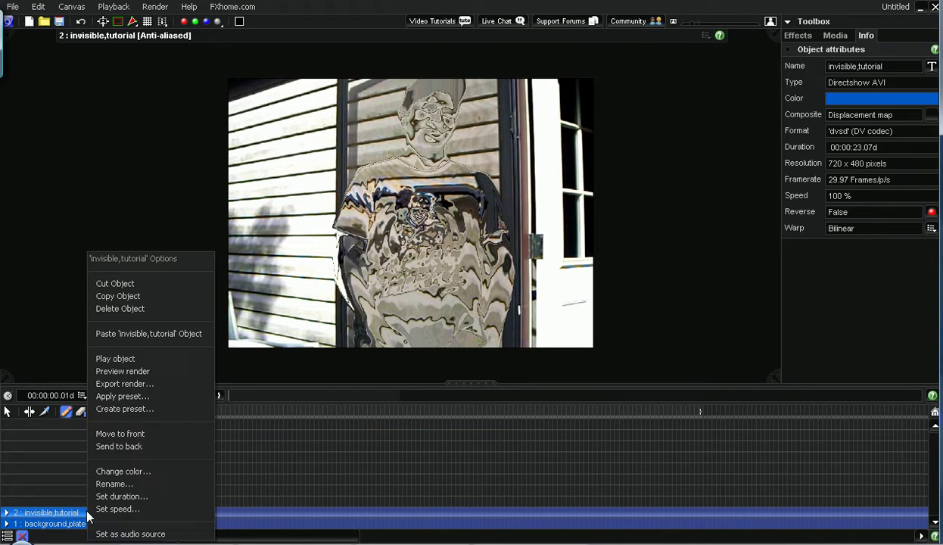
click(104, 300)
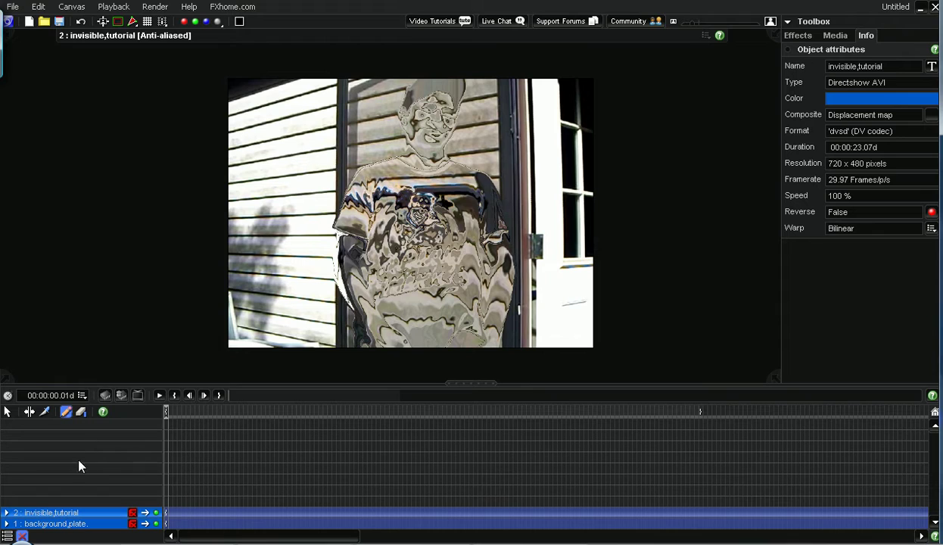
right_click(79, 475)
click(84, 480)
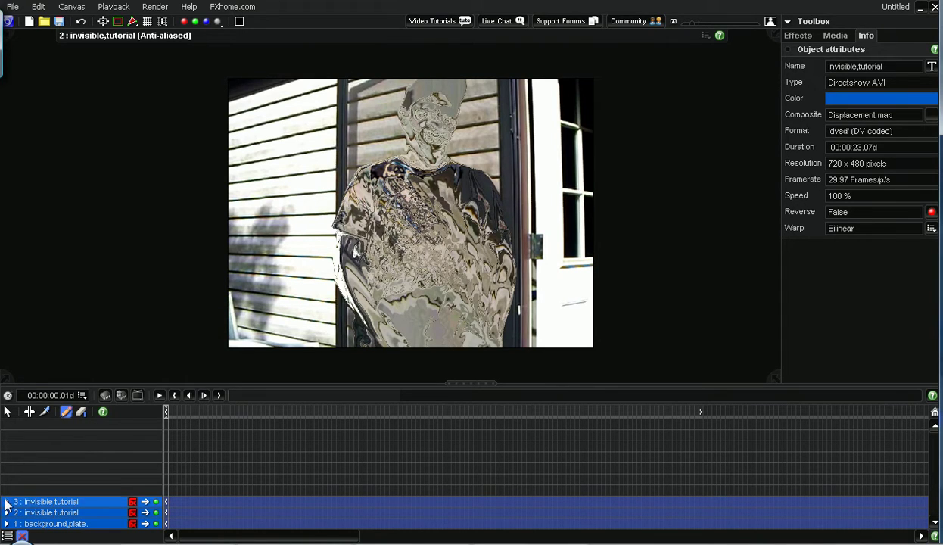
Delete the Blur : gaussian and Displacement map filters from the copy on layer 3
click(6, 502)
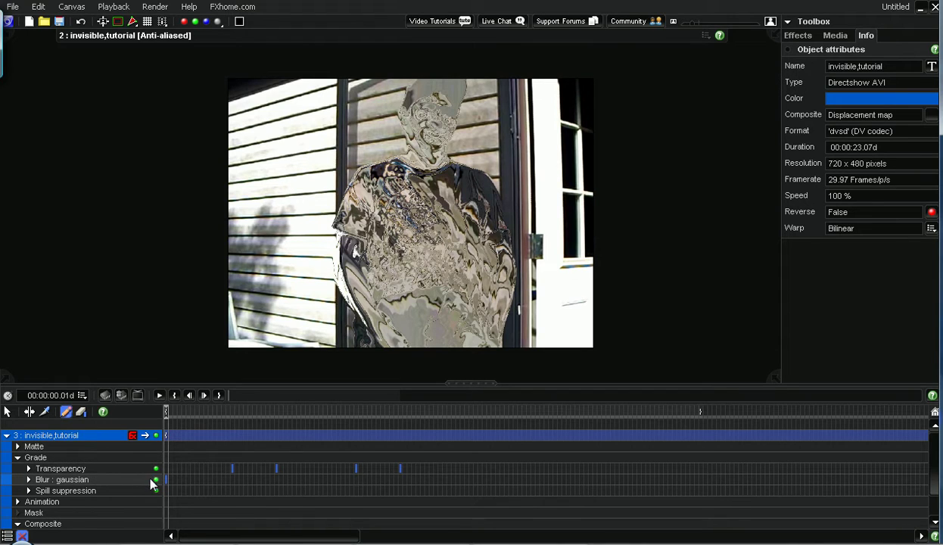
click(114, 482)
right_click(113, 482)
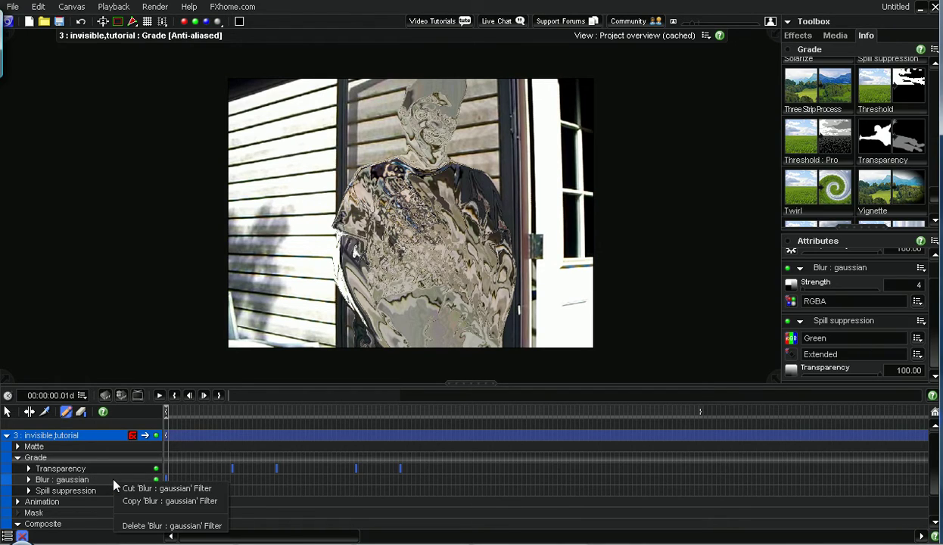
click(137, 530)
scroll(122, 508, down, 1)
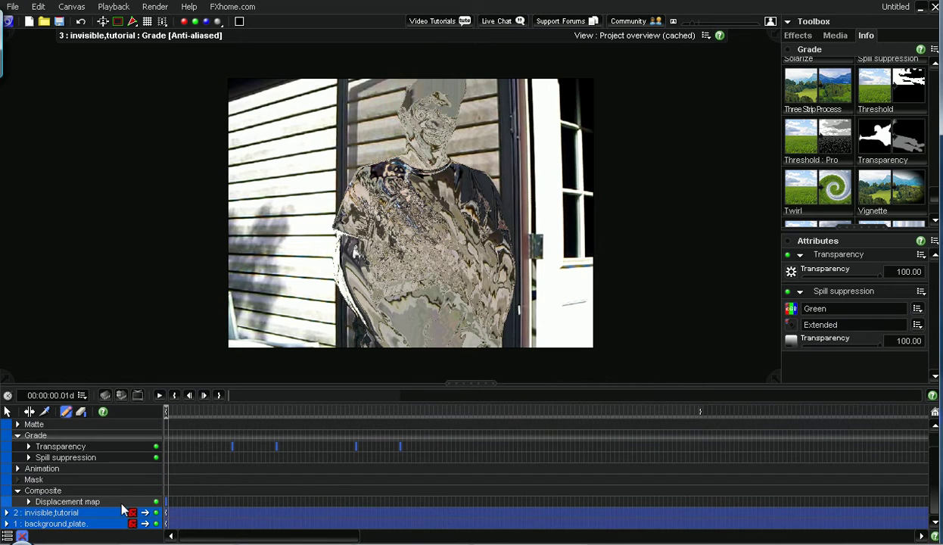
click(115, 500)
right_click(115, 500)
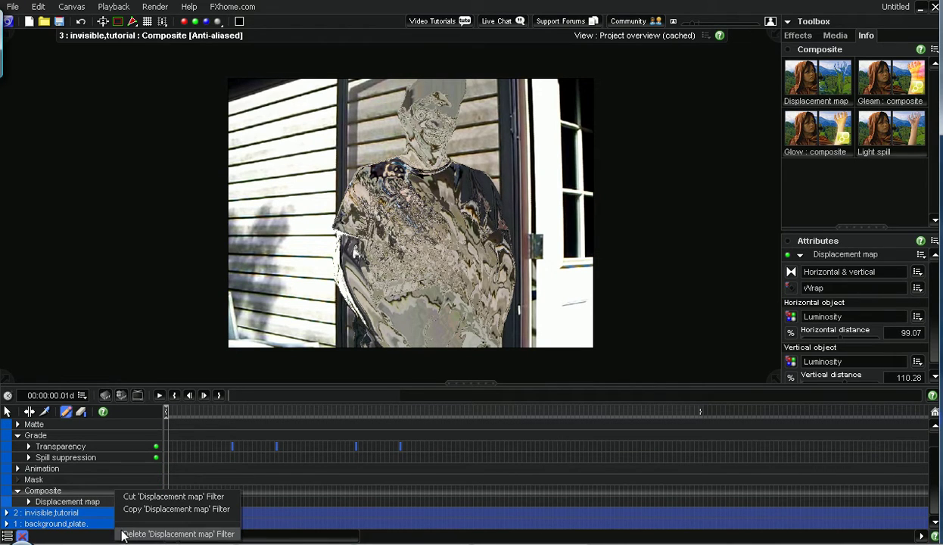
click(125, 535)
scroll(125, 496, up, 2)
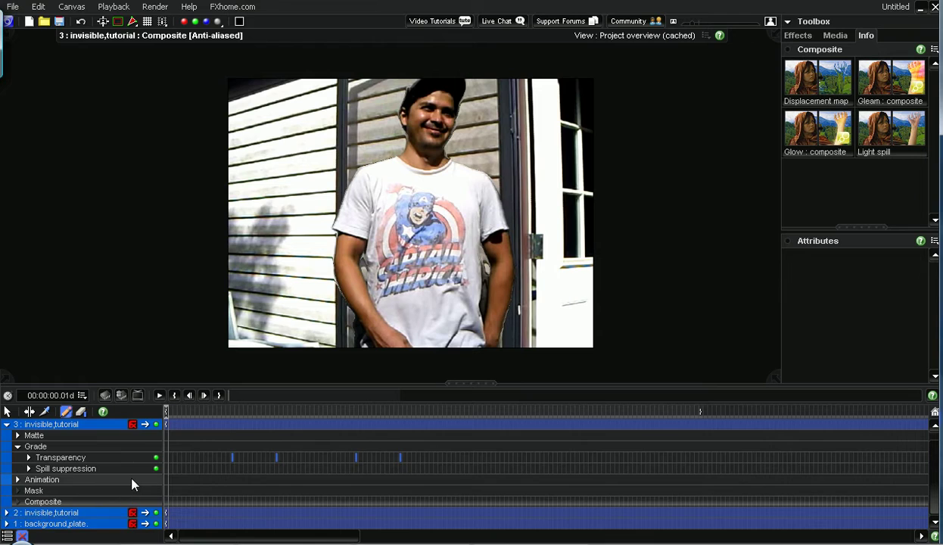
click(7, 436)
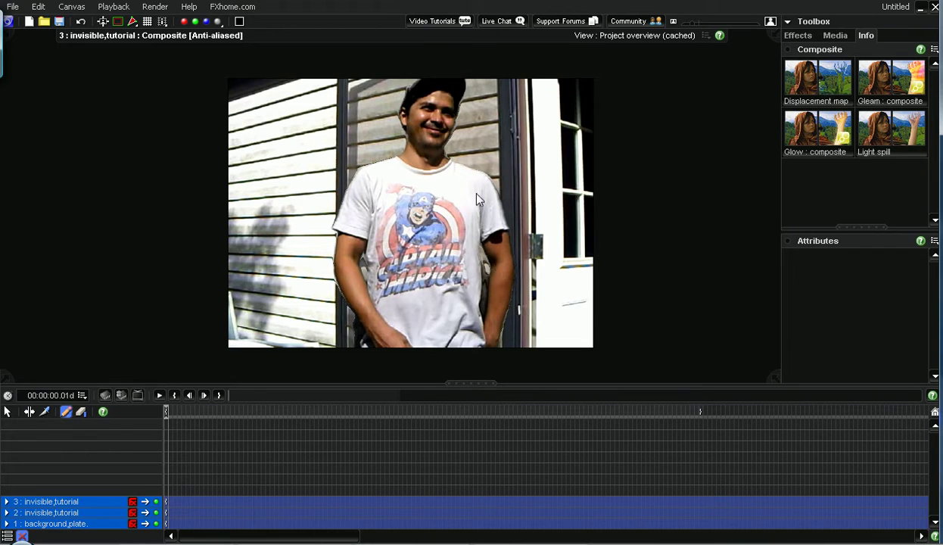
Hide layer 3 and set layer 2's Transparency to 0 at the start of the timeline
click(7, 512)
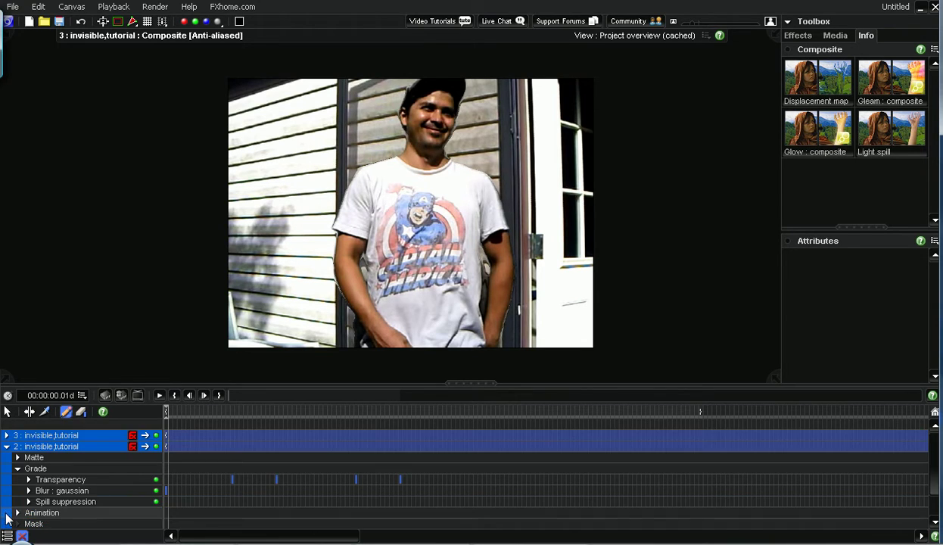
click(134, 481)
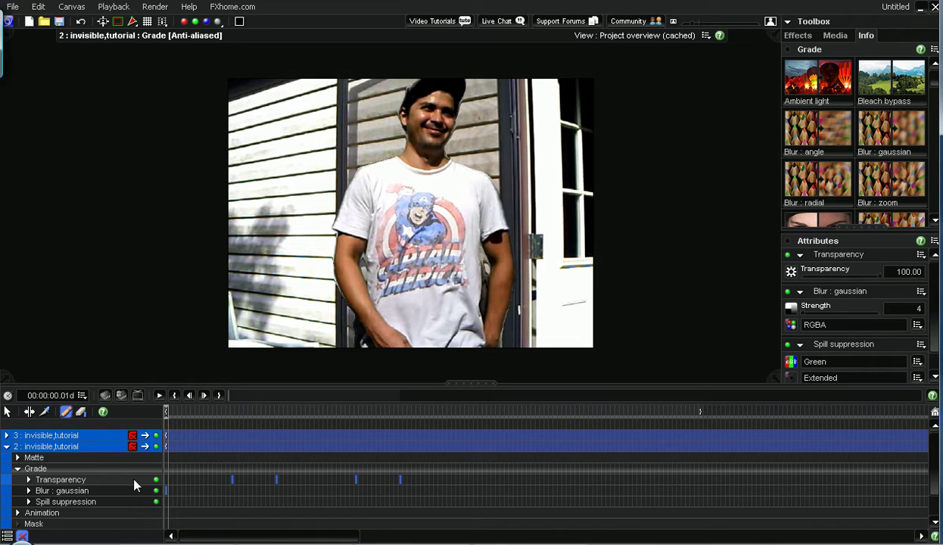
click(156, 436)
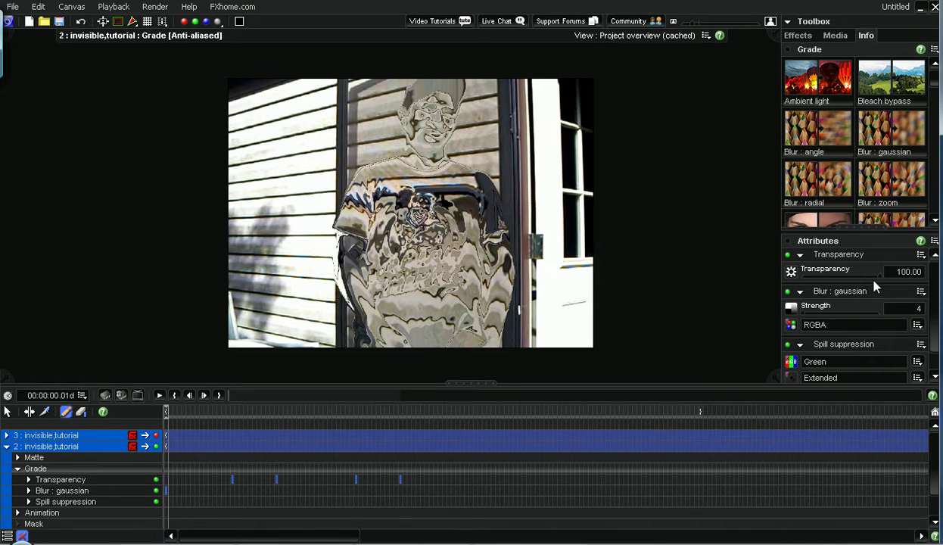
drag(878, 274, 802, 279)
Drag layer 2's Transparency keyframes at 00.16 and 01.14 later, then show layer 3 again
click(231, 412)
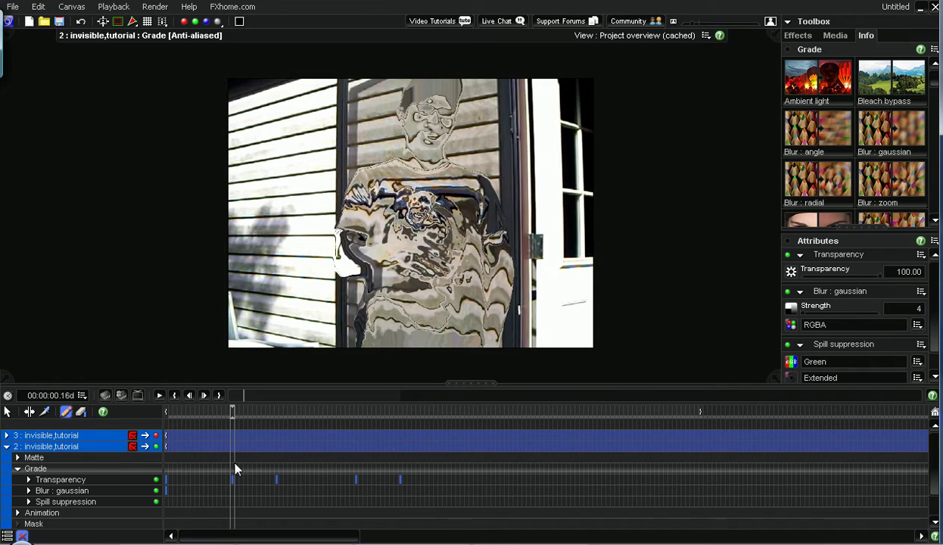
click(7, 412)
drag(232, 485, 277, 485)
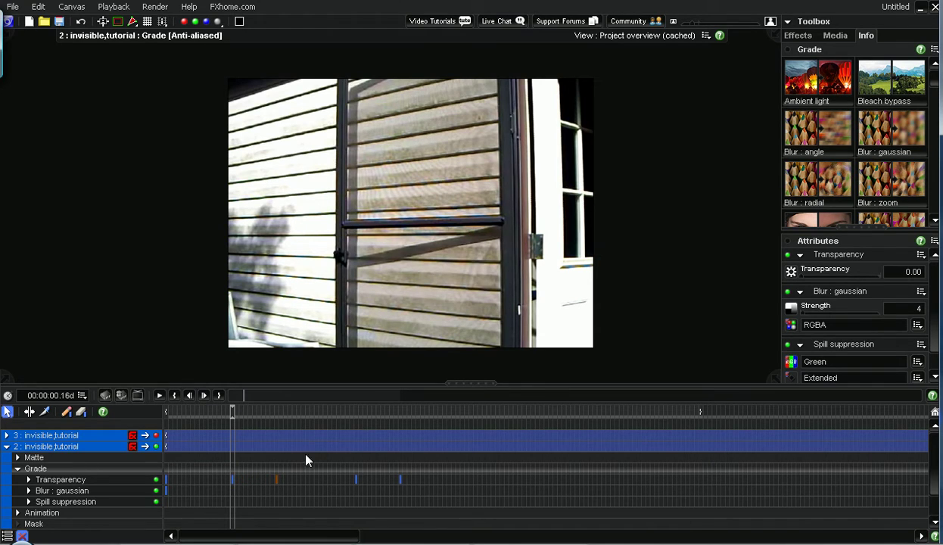
click(357, 413)
drag(358, 483, 403, 484)
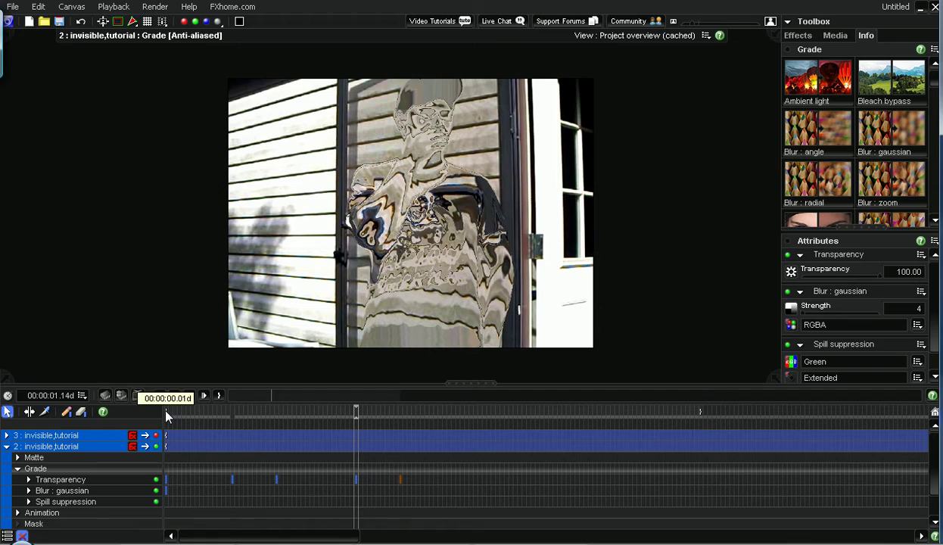
click(156, 436)
click(166, 410)
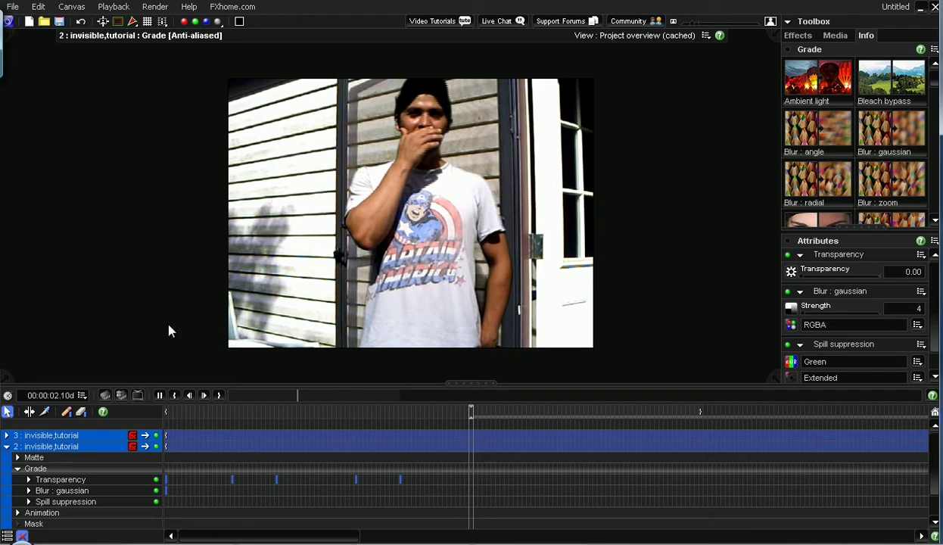
Stop playback and play the composite again from the beginning of the timeline
click(476, 411)
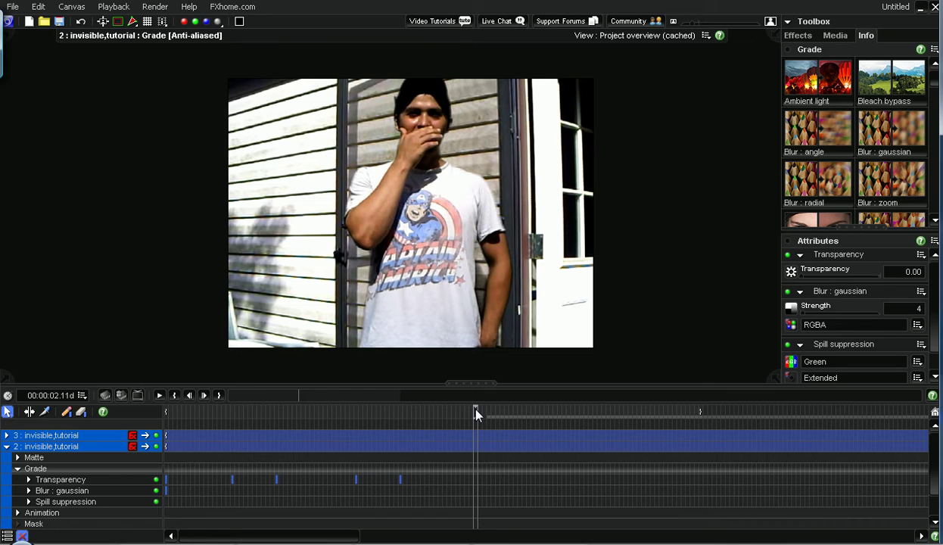
click(159, 395)
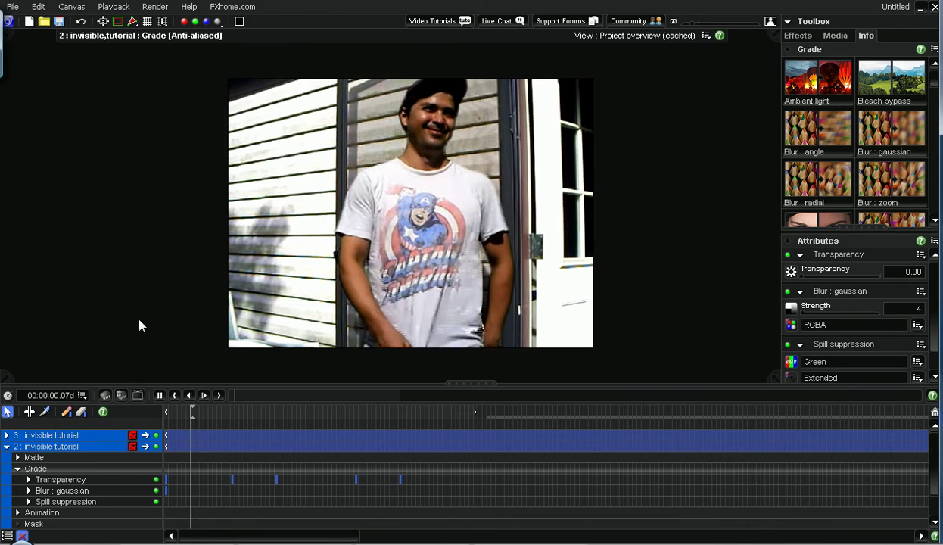